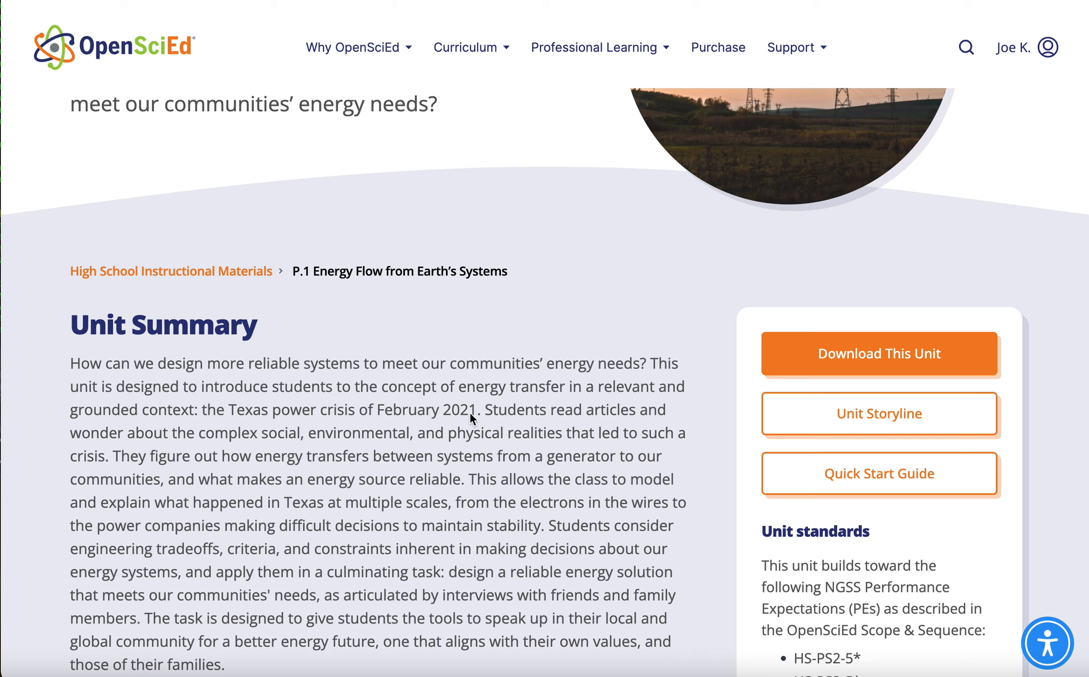
{"action": "scroll", "coordinate": [470, 415], "scroll_direction": "up", "scroll_amount": 5}
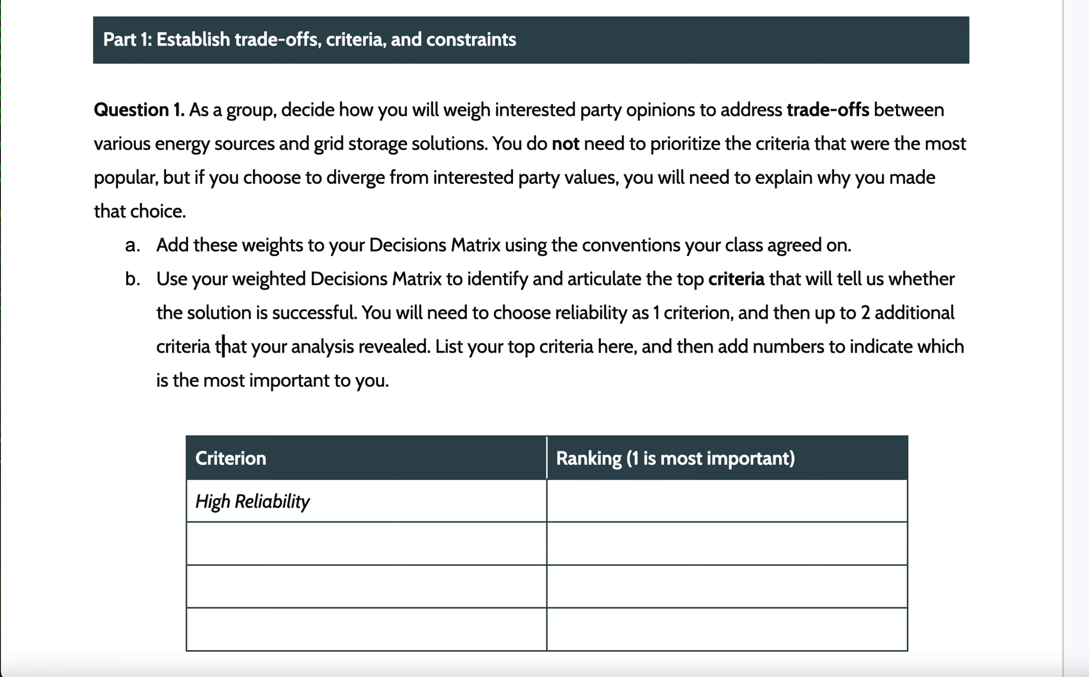
{"action": "left_click", "coordinate": [470, 1]}
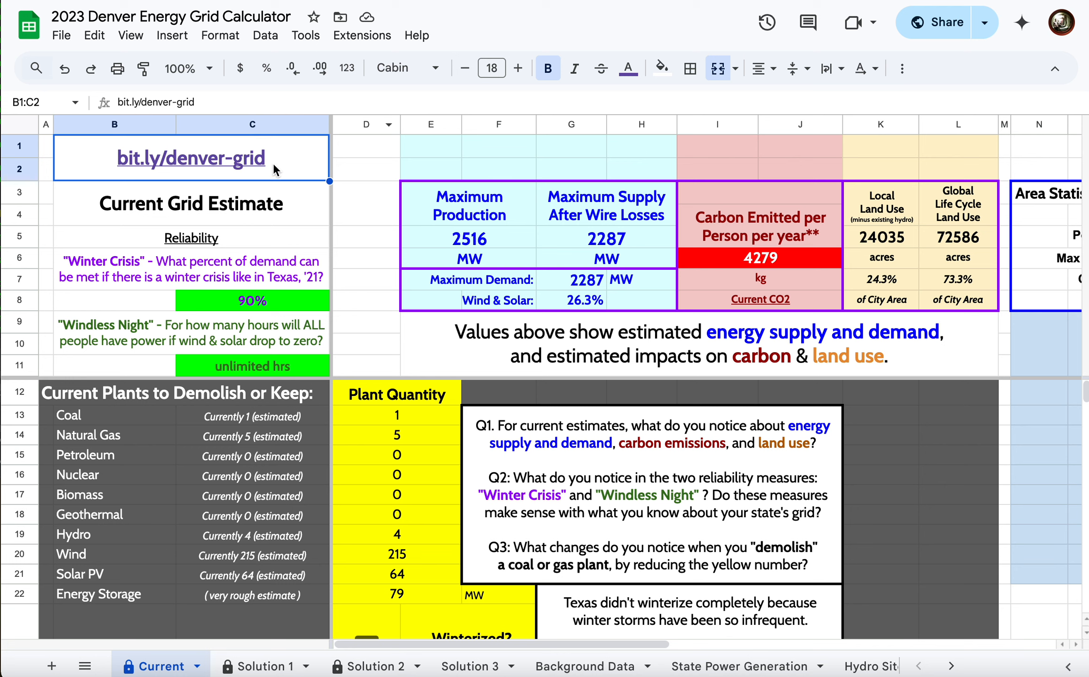
Examine the current grid's estimates for maximum production, demand, wind and solar share, and carbon emissions.
{"action": "left_click", "coordinate": [298, 163]}
{"action": "left_click", "coordinate": [482, 202]}
{"action": "left_click_drag", "start_coordinate": [476, 197], "coordinate": [477, 259]}
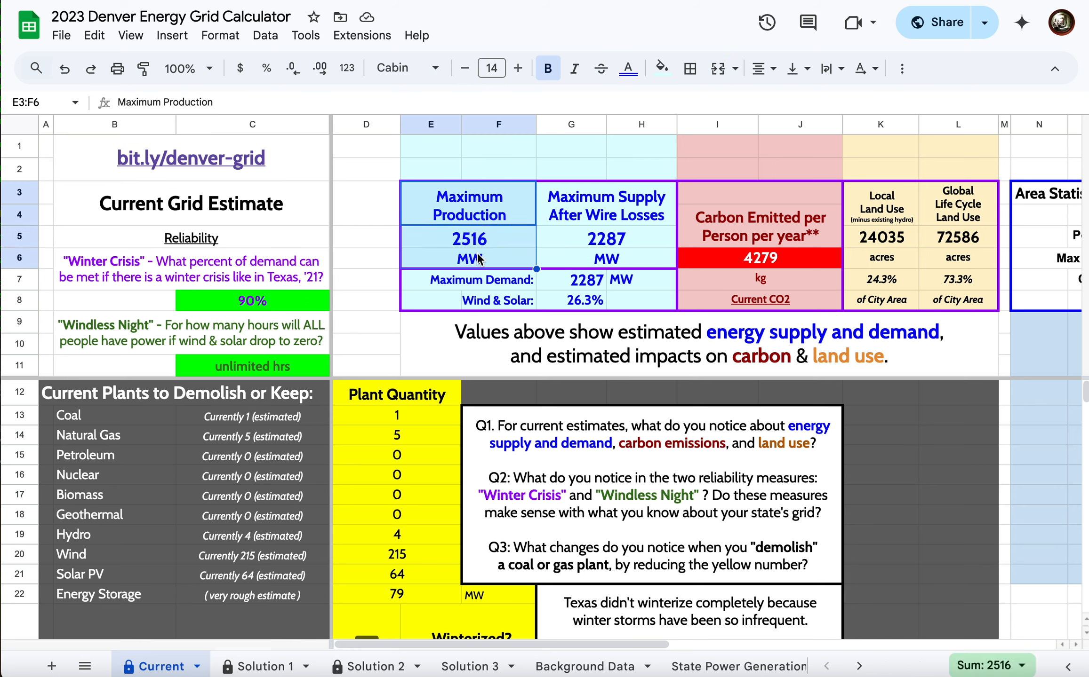
{"action": "left_click_drag", "start_coordinate": [583, 280], "coordinate": [623, 309]}
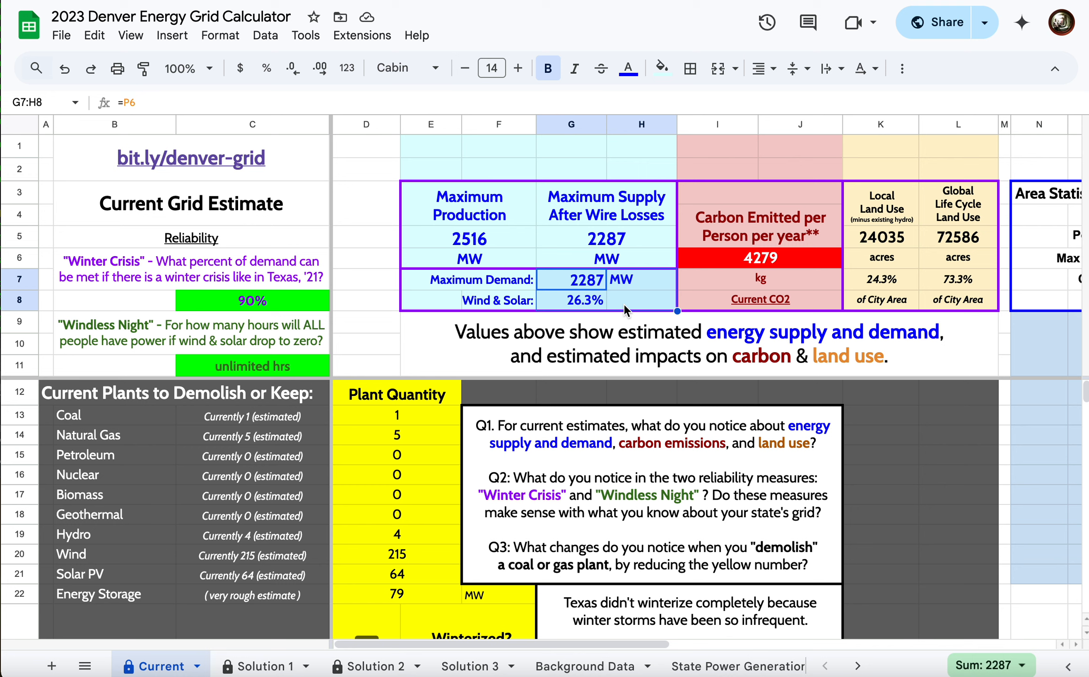
{"action": "left_click", "coordinate": [575, 305]}
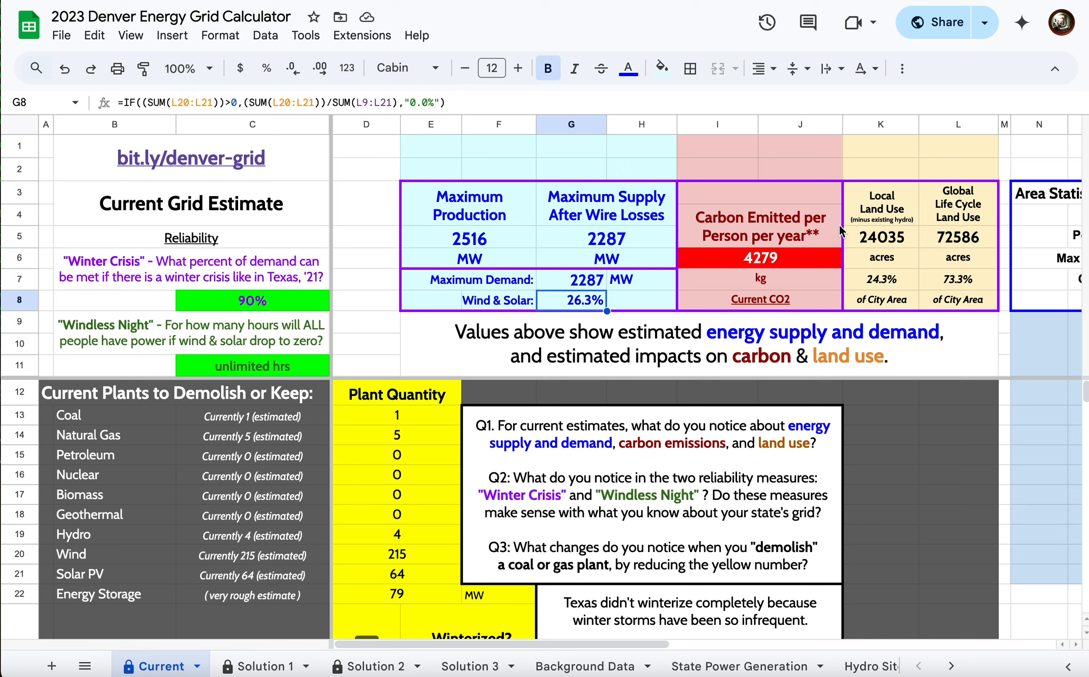
{"action": "left_click", "coordinate": [759, 279]}
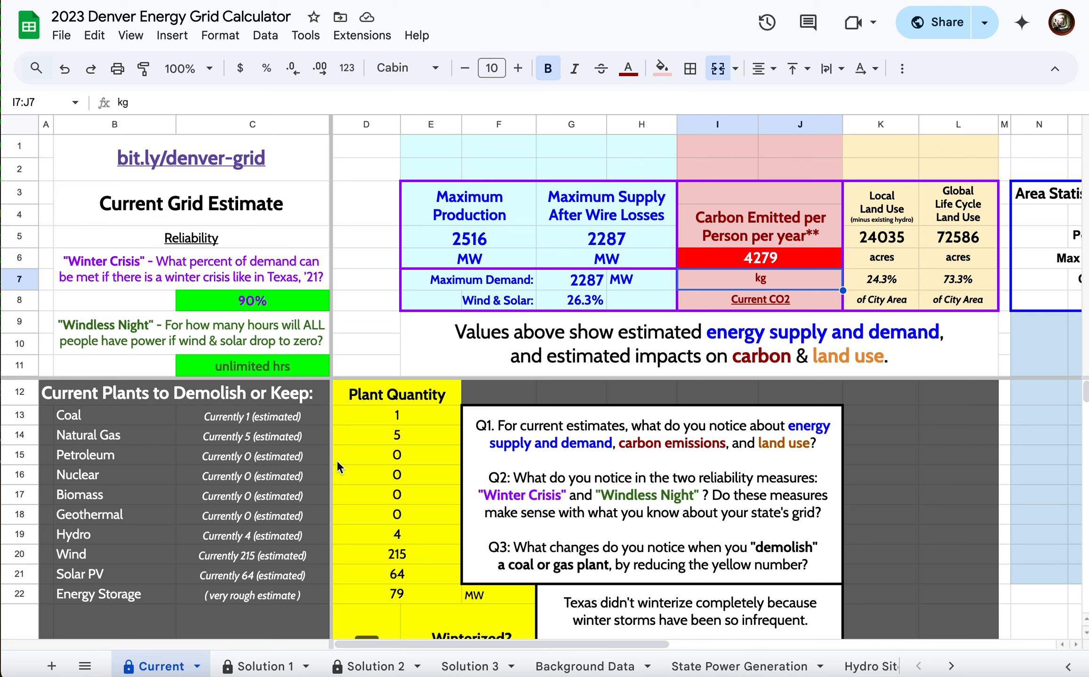
On the Solution 1 sheet, set the existing Coal and Natural Gas plant quantities to 0.
{"action": "left_click", "coordinate": [261, 668]}
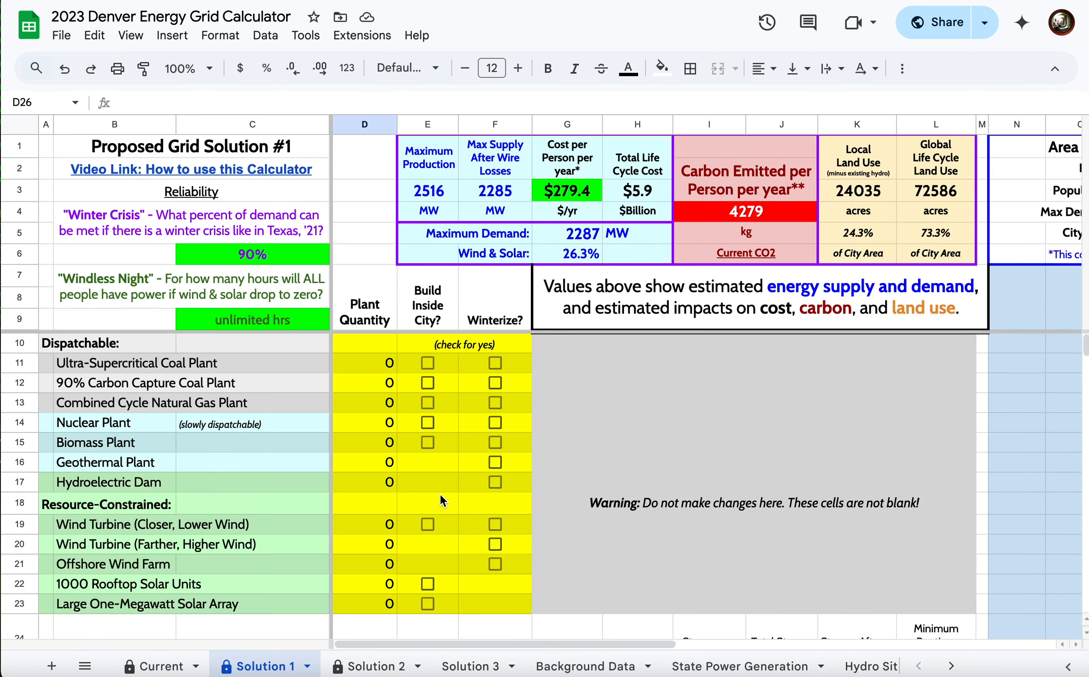
{"action": "scroll", "coordinate": [440, 495], "scroll_direction": "down", "scroll_amount": 7}
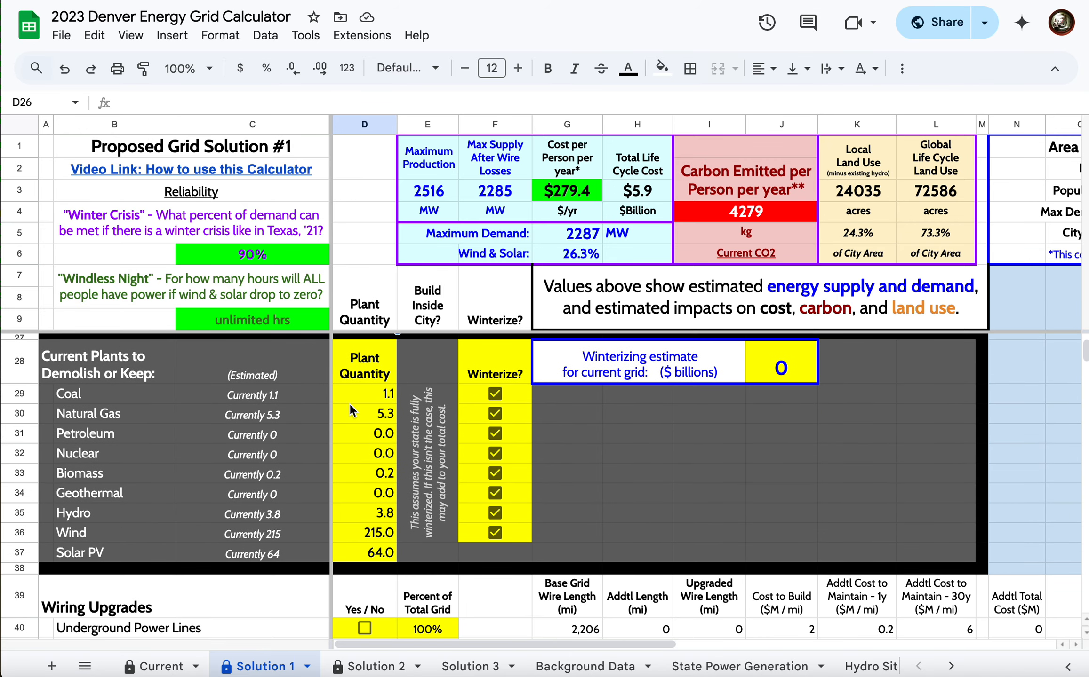
{"action": "left_click", "coordinate": [360, 383]}
{"action": "key", "text": "Down"}
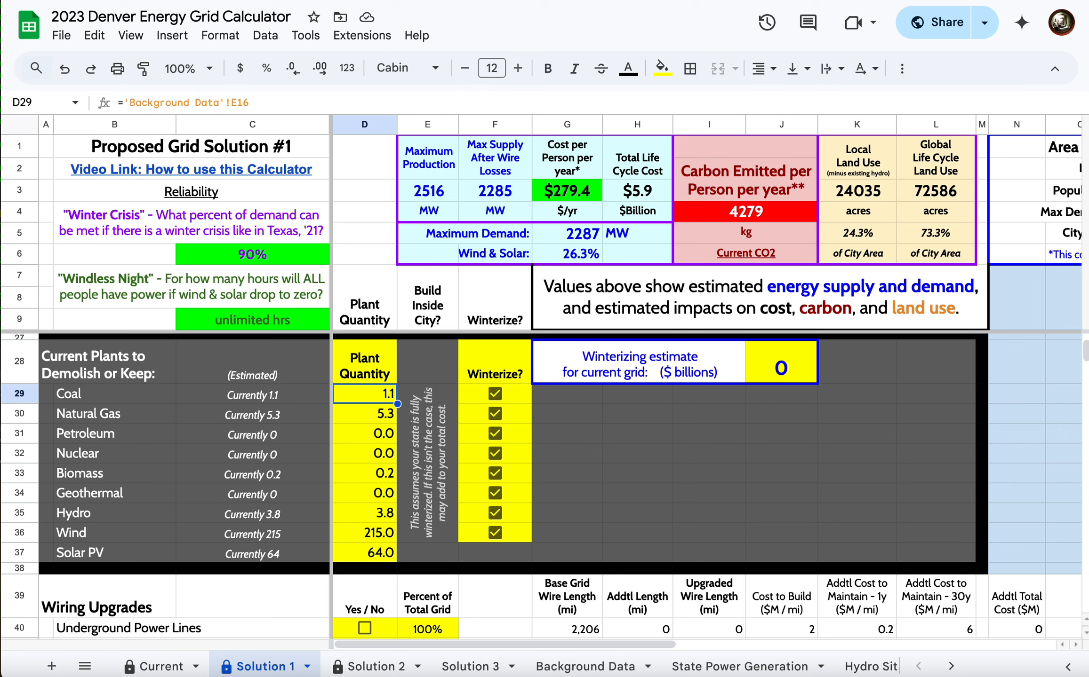
{"action": "type", "text": "0"}
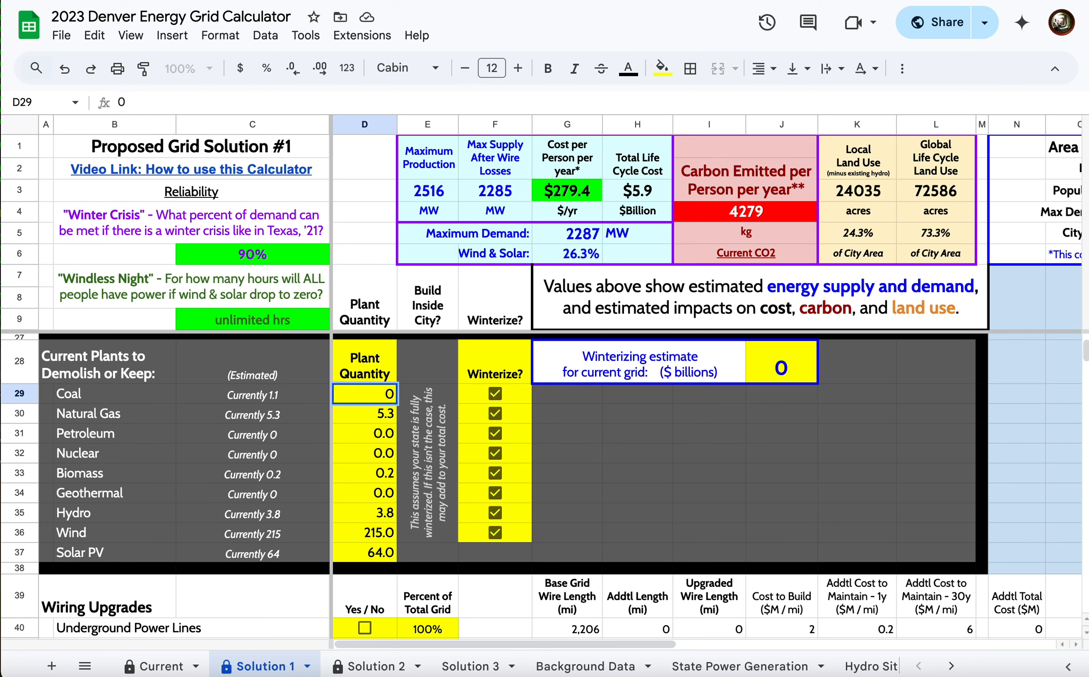
{"action": "key", "text": "Return"}
{"action": "type", "text": "0"}
{"action": "key", "text": "Return"}
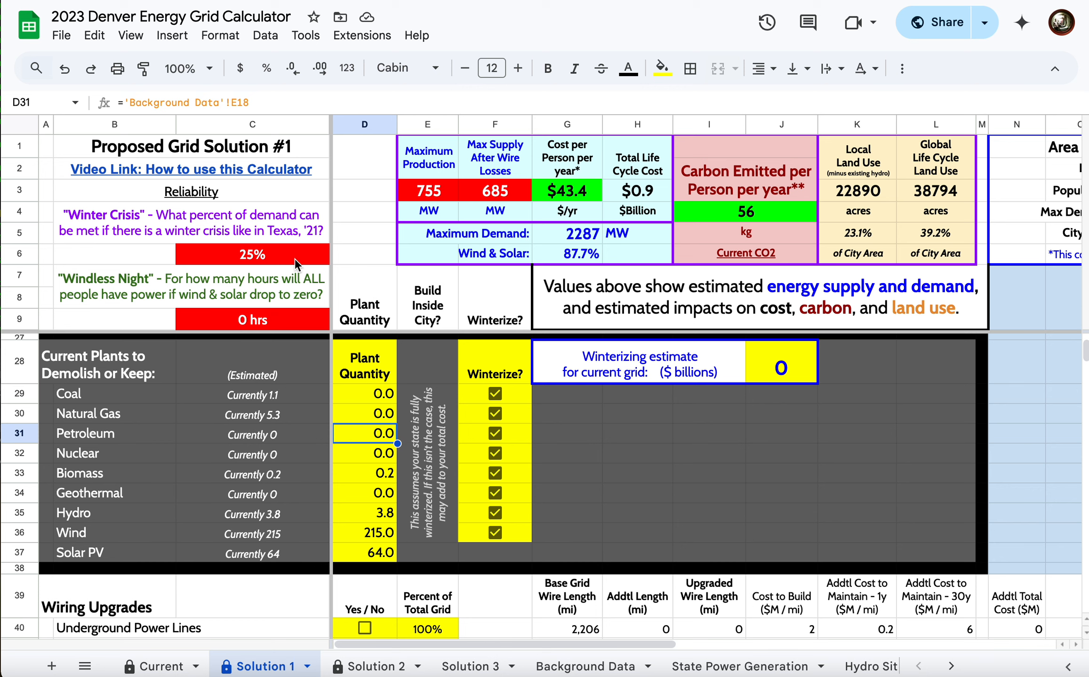
Set the quantity of new Nuclear Plants in the dispatchable section to 1.
{"action": "scroll", "coordinate": [405, 440], "scroll_direction": "up", "scroll_amount": 2}
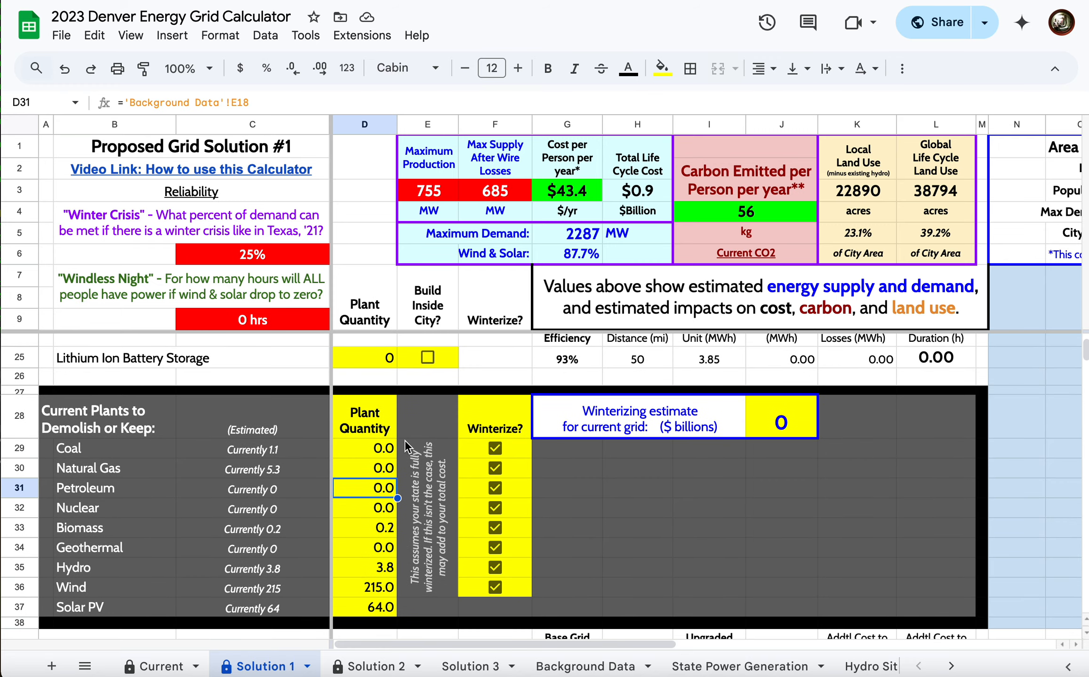
{"action": "scroll", "coordinate": [405, 440], "scroll_direction": "up", "scroll_amount": 5}
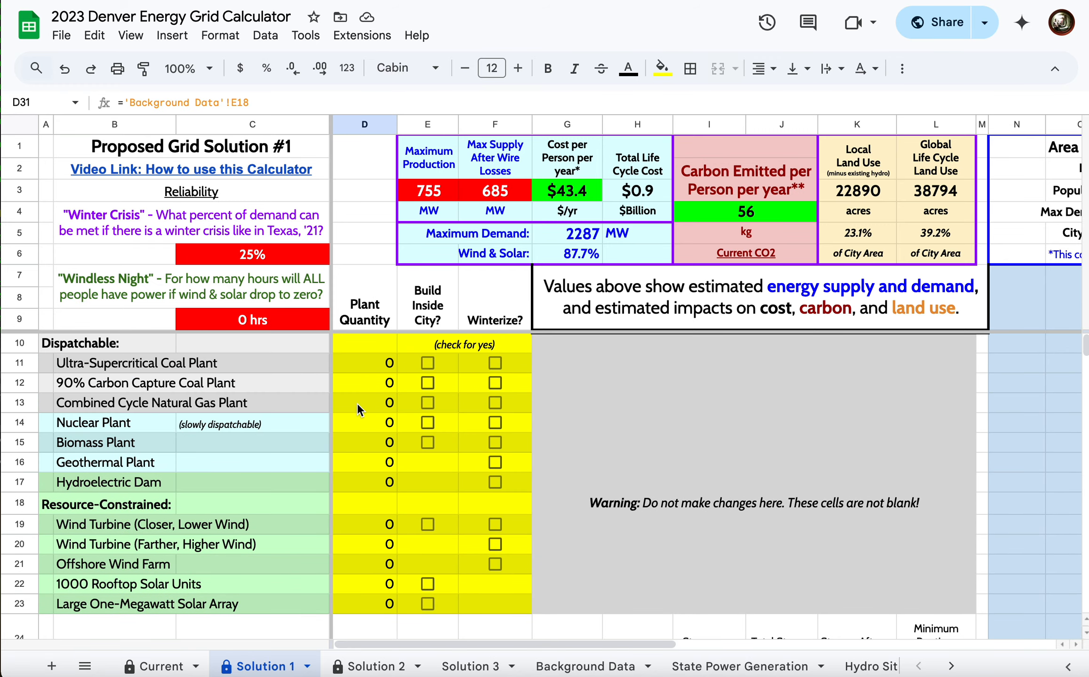
{"action": "left_click", "coordinate": [382, 431]}
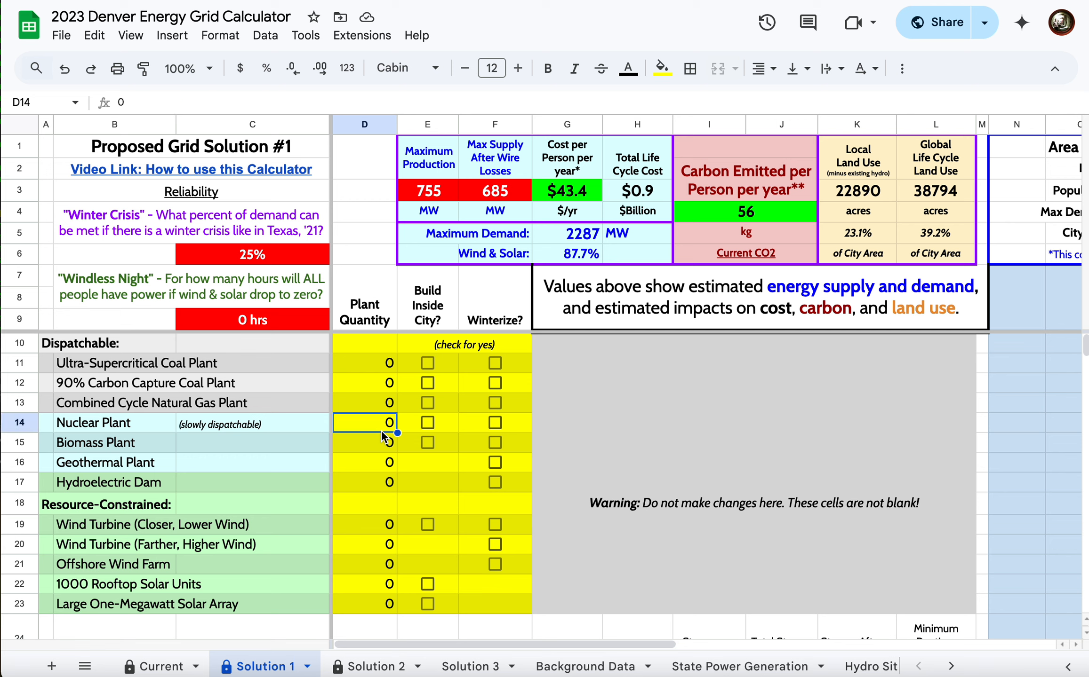
{"action": "type", "text": "1"}
{"action": "key", "text": "Return"}
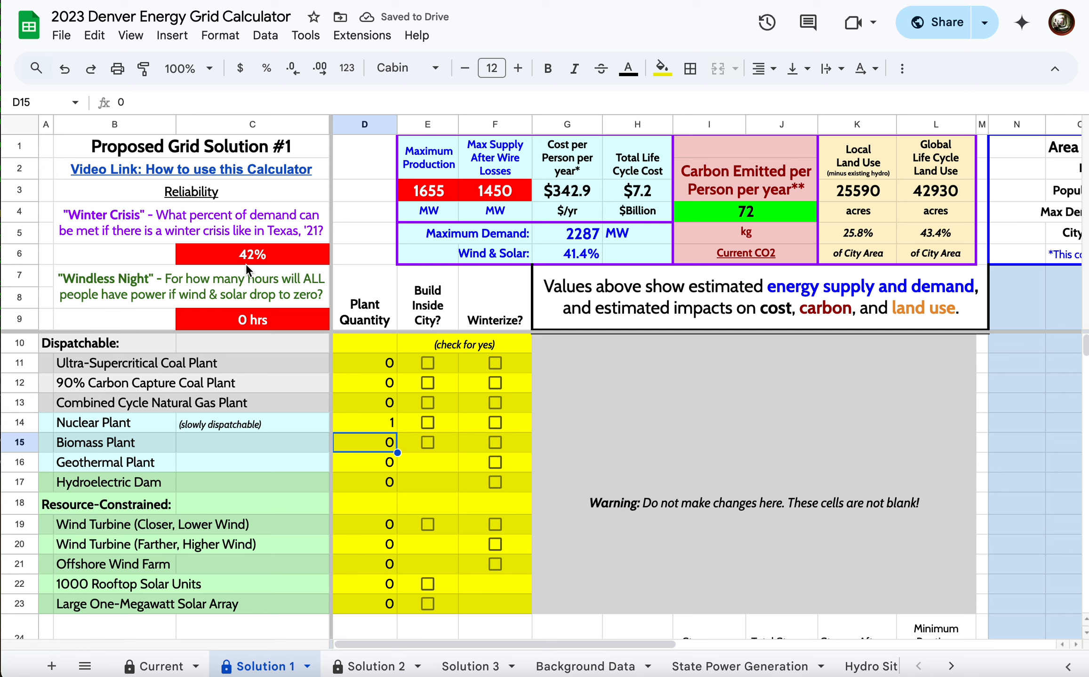
Try a Combined Cycle Natural Gas Plant quantity of 2, followed by 3.
{"action": "key", "text": "Up"}
{"action": "key", "text": "Up"}
{"action": "key", "text": "Up"}
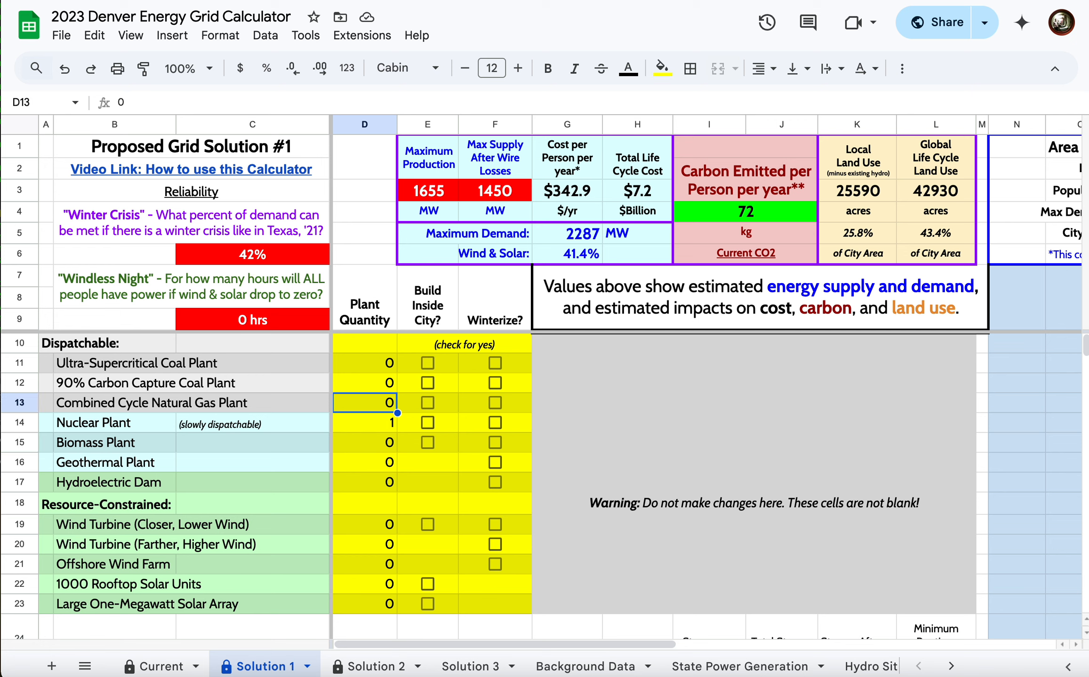
{"action": "type", "text": "2"}
{"action": "key", "text": "Return"}
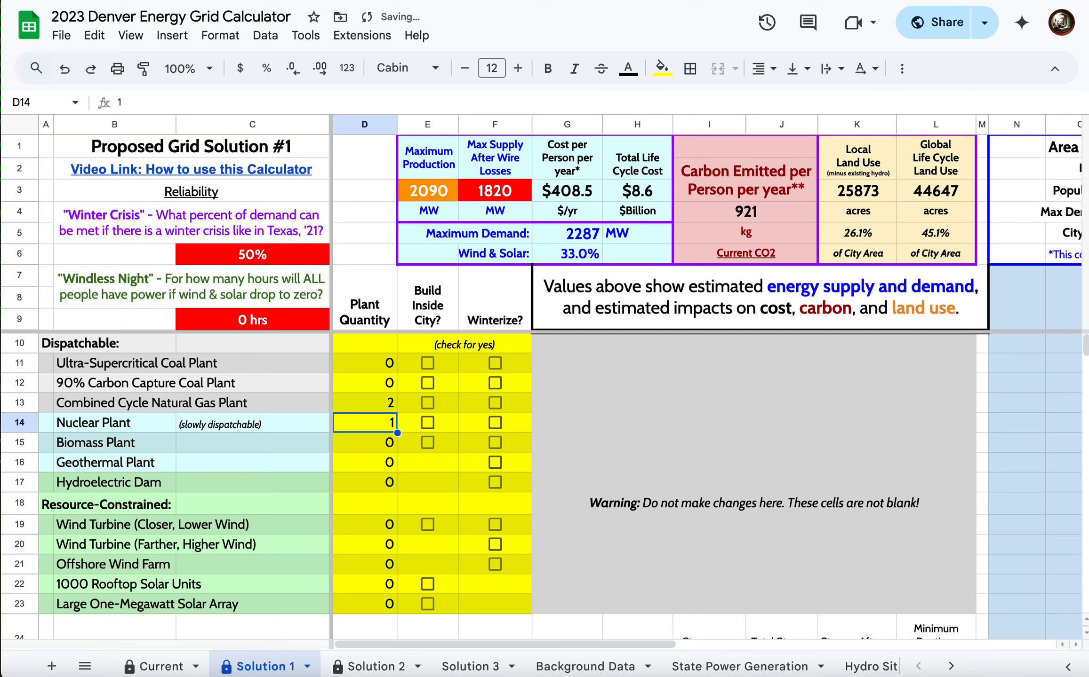
{"action": "key", "text": "Up"}
{"action": "type", "text": "3"}
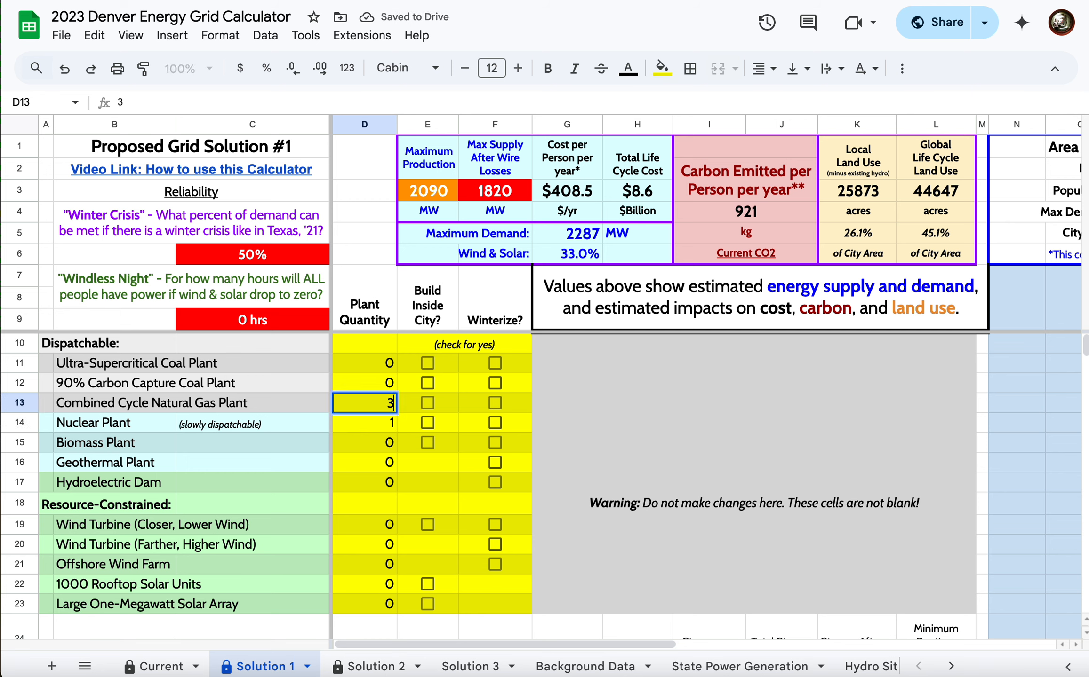
{"action": "key", "text": "Return"}
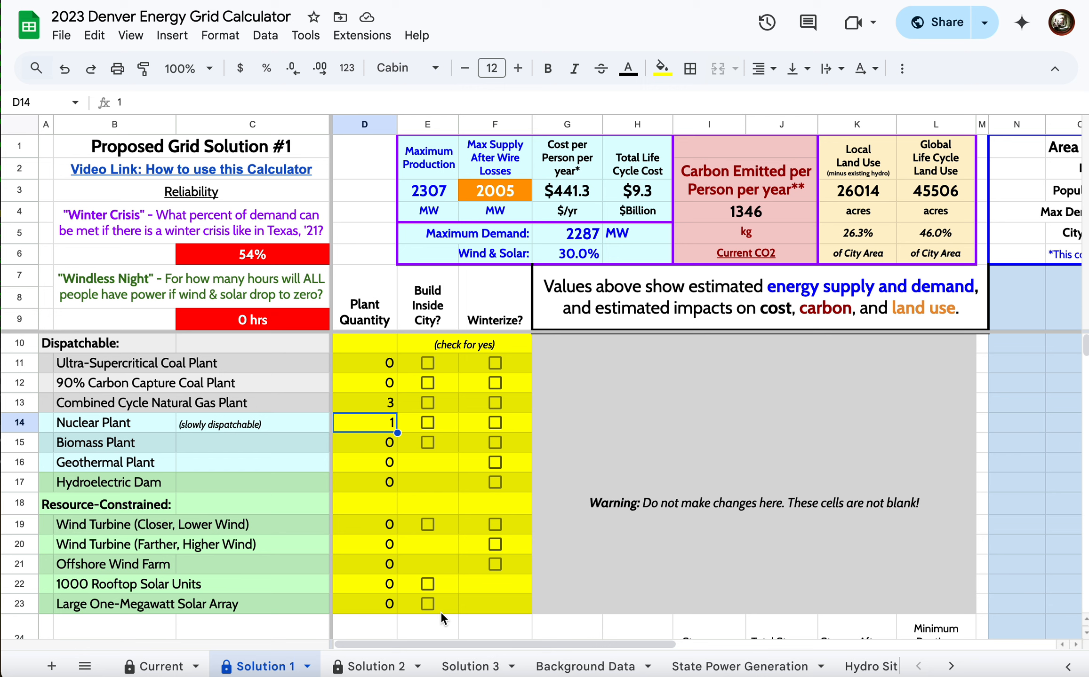
Set the 1000 Rooftop Solar Units quantity to 200 and the Large One-Megawatt Solar Array quantity to 2000.
{"action": "left_click", "coordinate": [370, 584]}
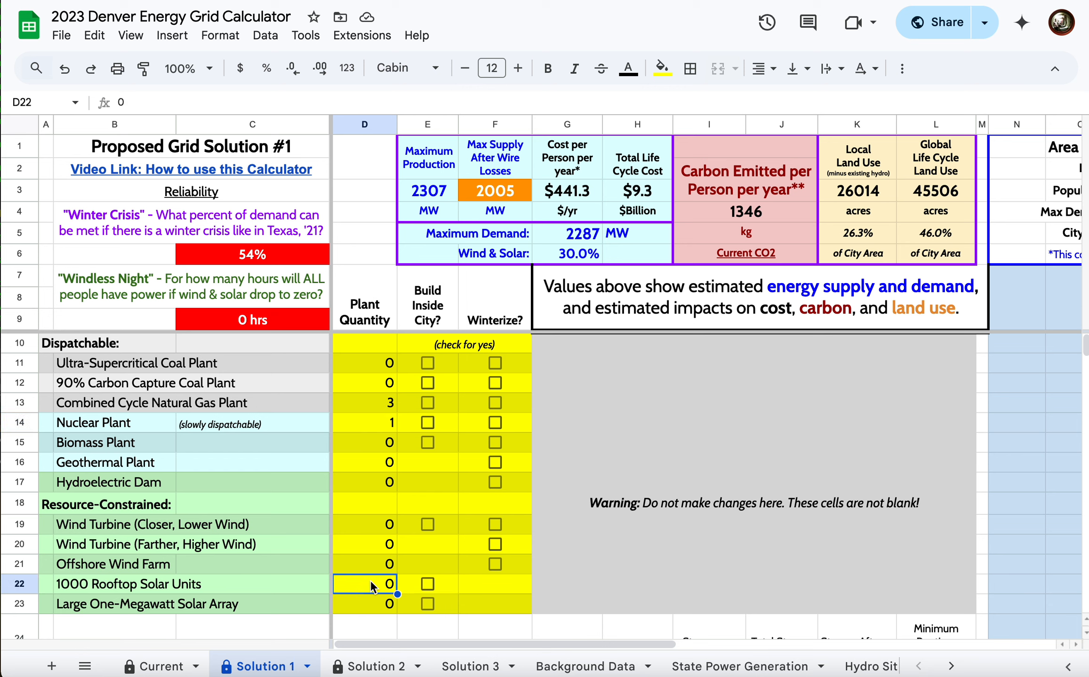
{"action": "type", "text": "200"}
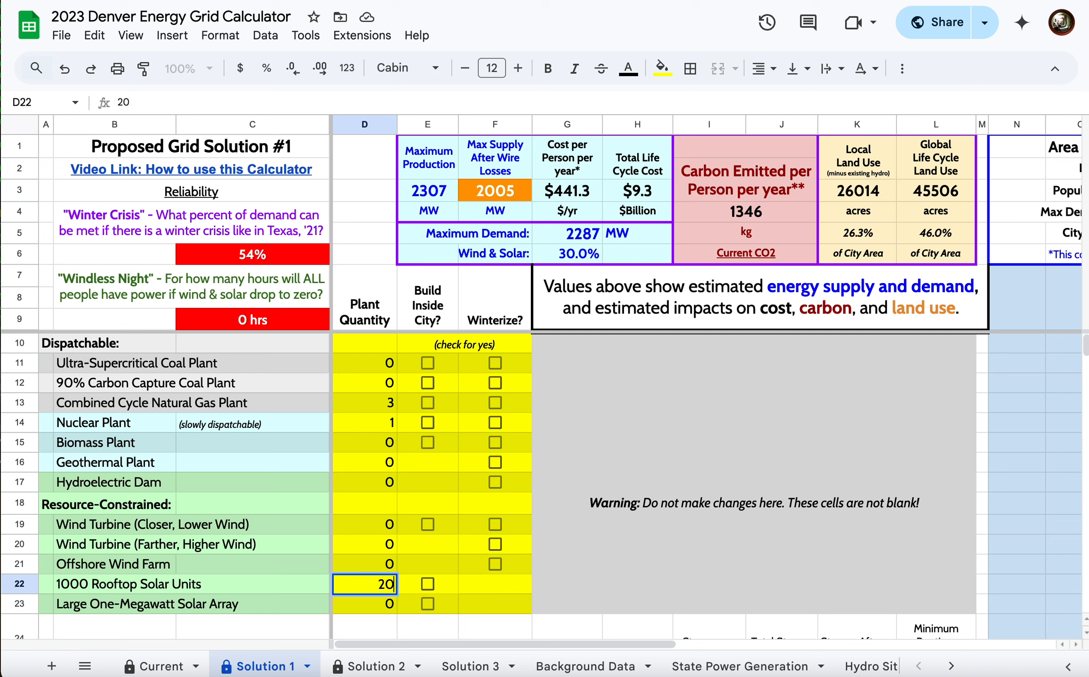
{"action": "key", "text": "Return"}
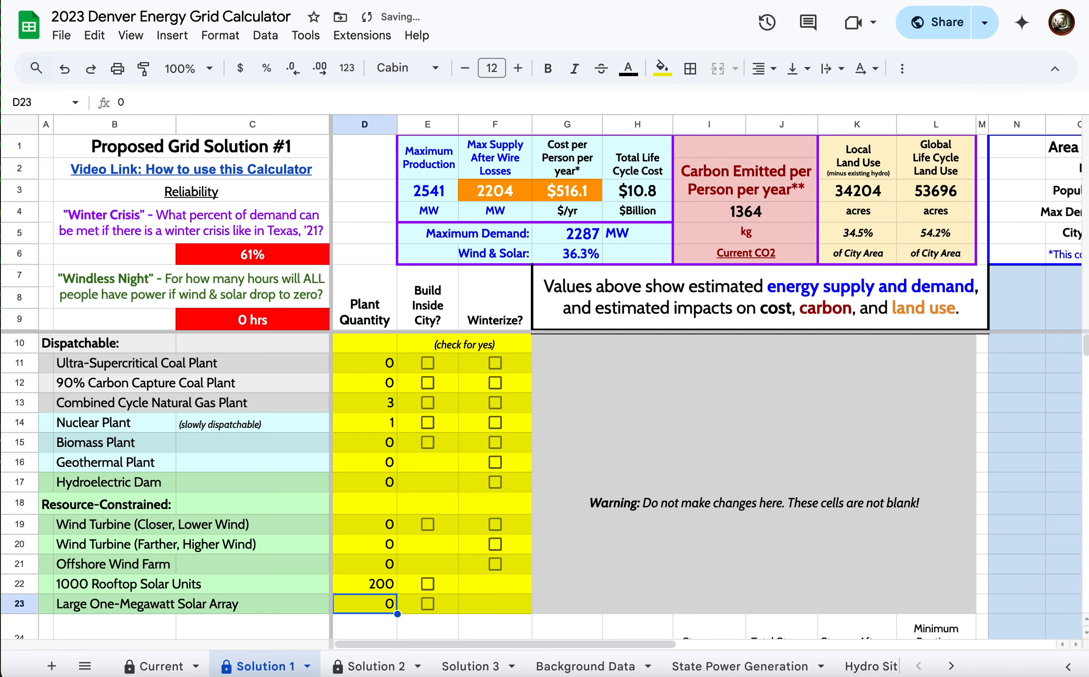
{"action": "key", "text": "Up"}
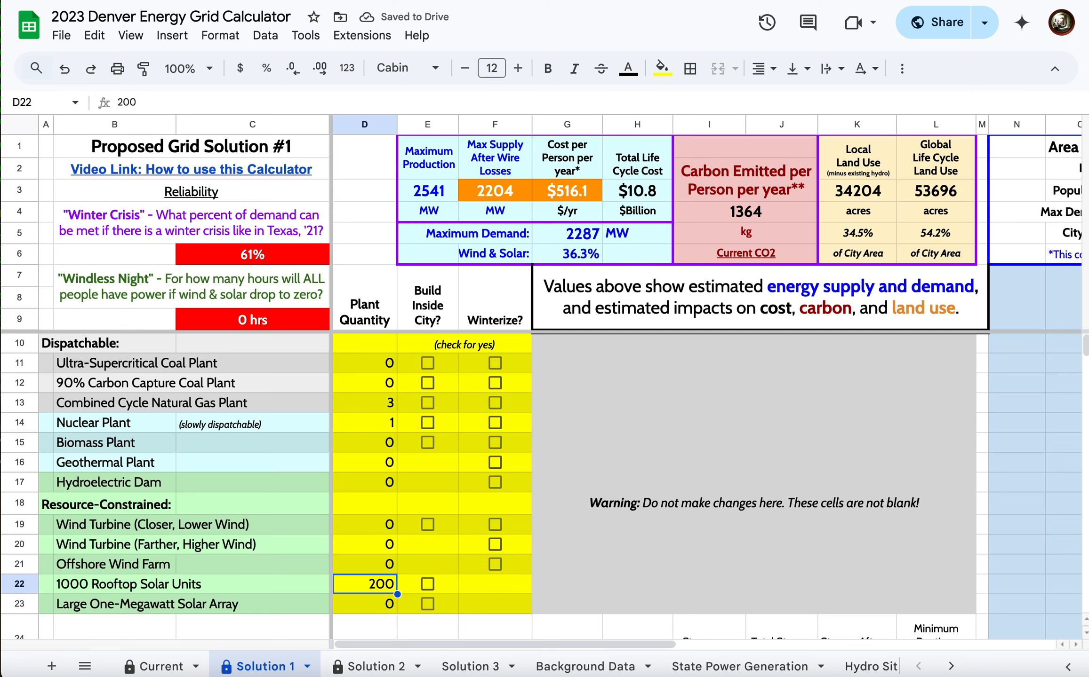
{"action": "type", "text": "200"}
{"action": "key", "text": "Return"}
{"action": "type", "text": "2000"}
{"action": "key", "text": "Return"}
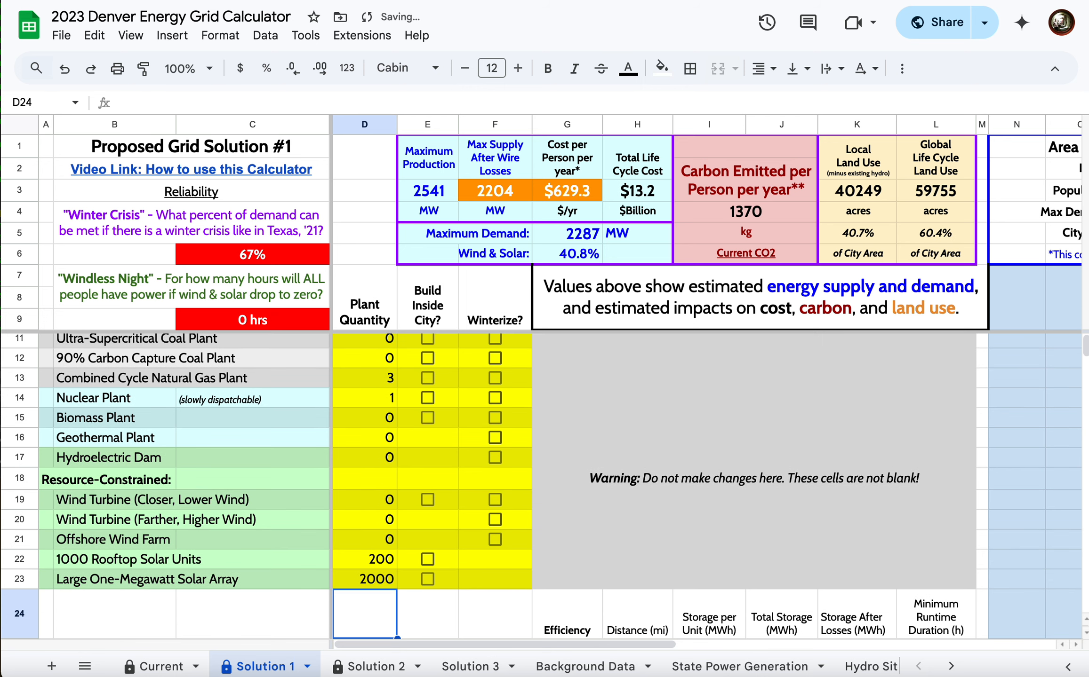
Try a Nuclear Plant quantity of 2 in the proposed grid.
{"action": "key", "text": "Up"}
{"action": "key", "text": "Up"}
{"action": "key", "text": "Up"}
{"action": "key", "text": "Up"}
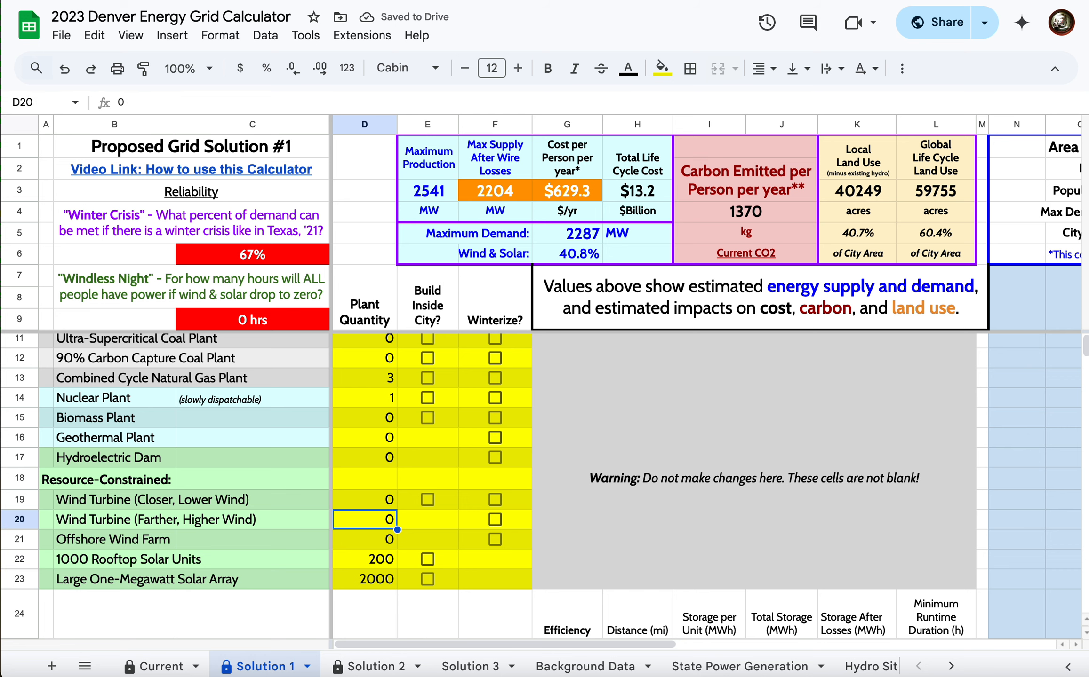
{"action": "key", "text": "Up"}
{"action": "key", "text": "Up"}
{"action": "key", "text": "Up"}
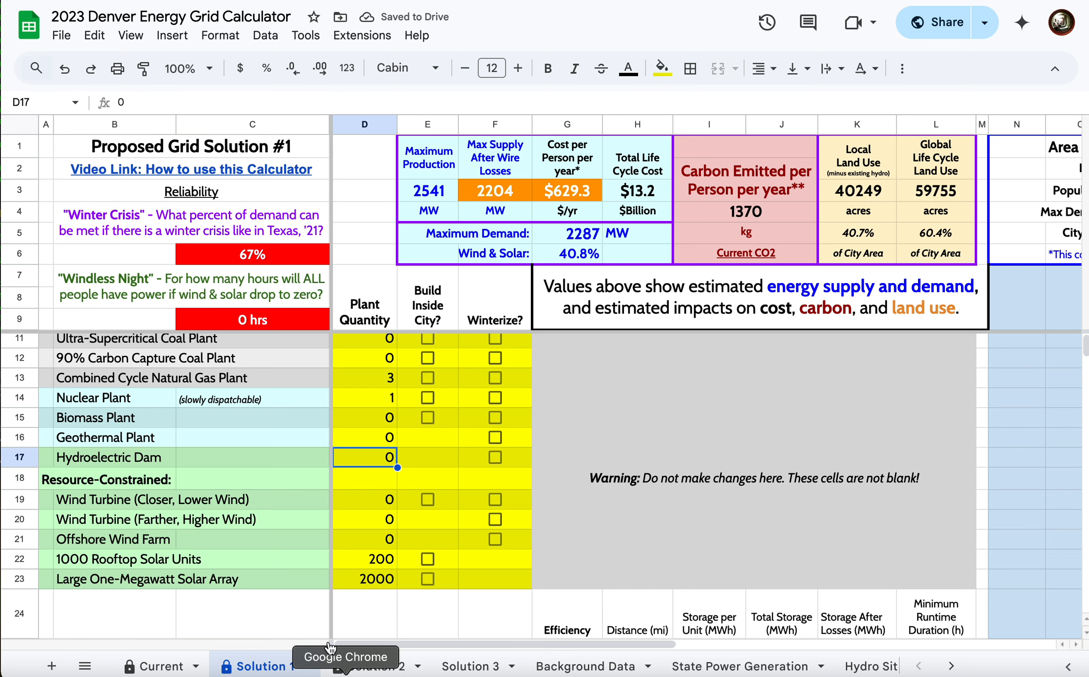
{"action": "scroll", "coordinate": [418, 461], "scroll_direction": "up", "scroll_amount": 1}
{"action": "left_click", "coordinate": [381, 418]}
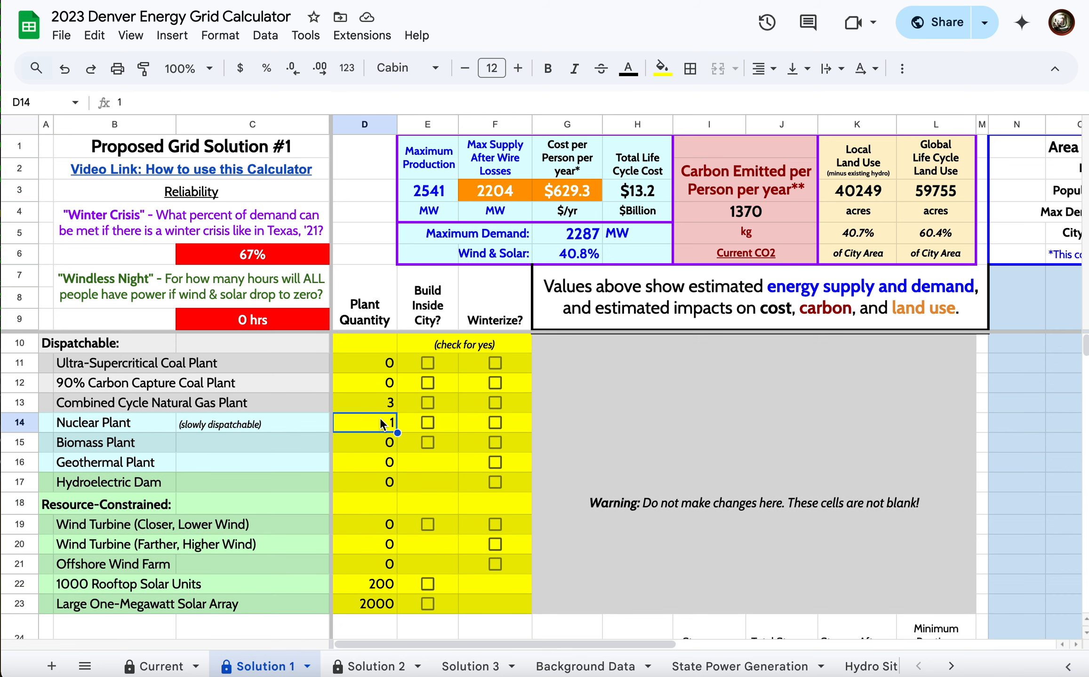
{"action": "type", "text": "2"}
{"action": "key", "text": "Return"}
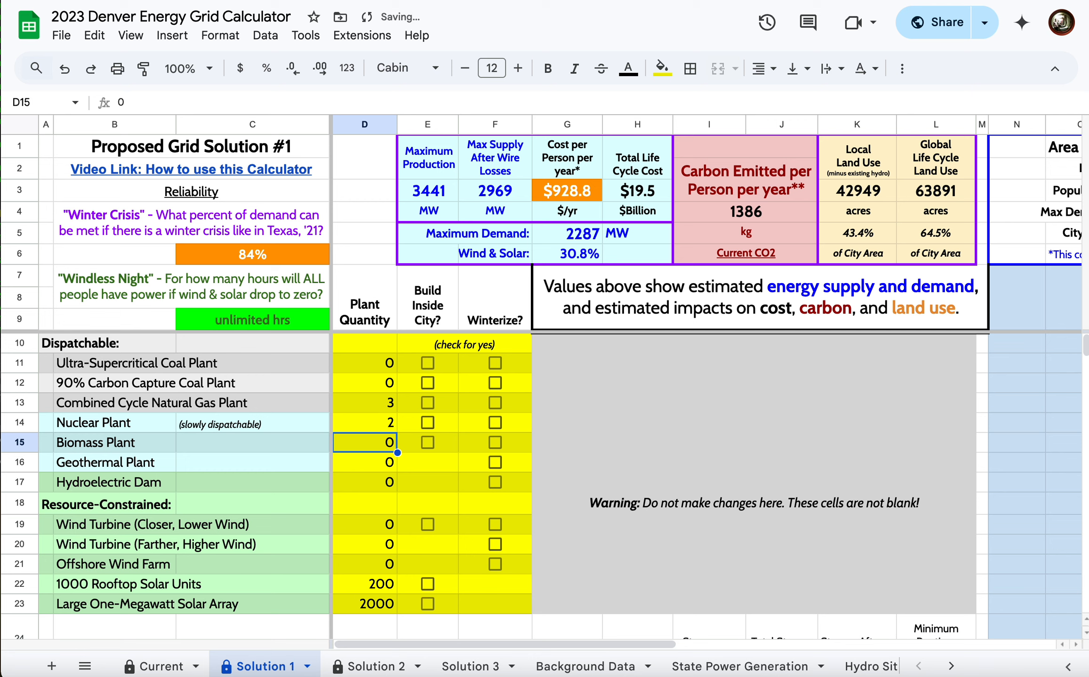
Set the Nuclear Plant quantity to 1 and the Combined Cycle Natural Gas Plant quantity to 4.
{"action": "key", "text": "Up"}
{"action": "type", "text": "1"}
{"action": "key", "text": "Up"}
{"action": "type", "text": "4"}
{"action": "key", "text": "Up"}
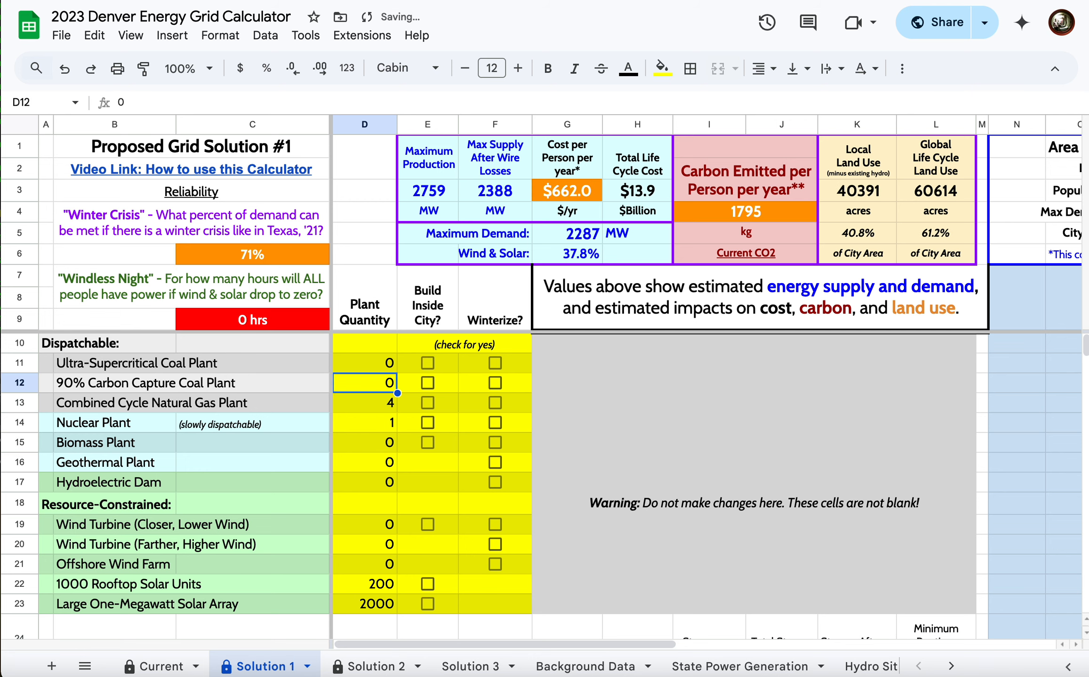
Try a Combined Cycle Natural Gas Plant quantity of 5, and return it to 4.
{"action": "key", "text": "Down"}
{"action": "type", "text": "5"}
{"action": "key", "text": "Return"}
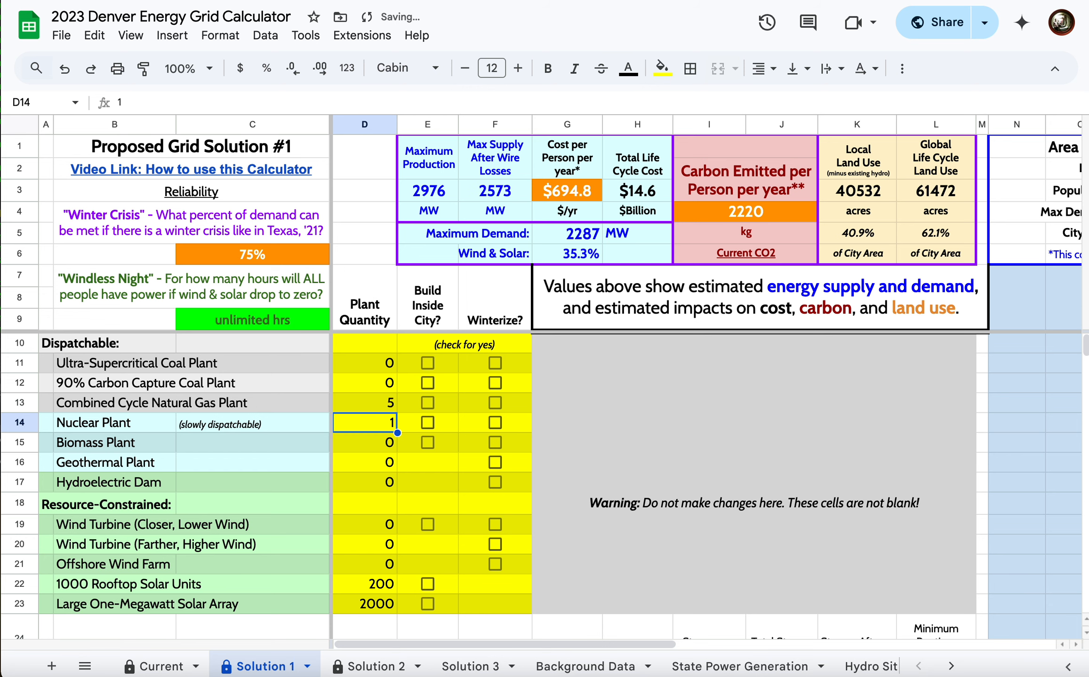
{"action": "key", "text": "Up"}
{"action": "type", "text": "4"}
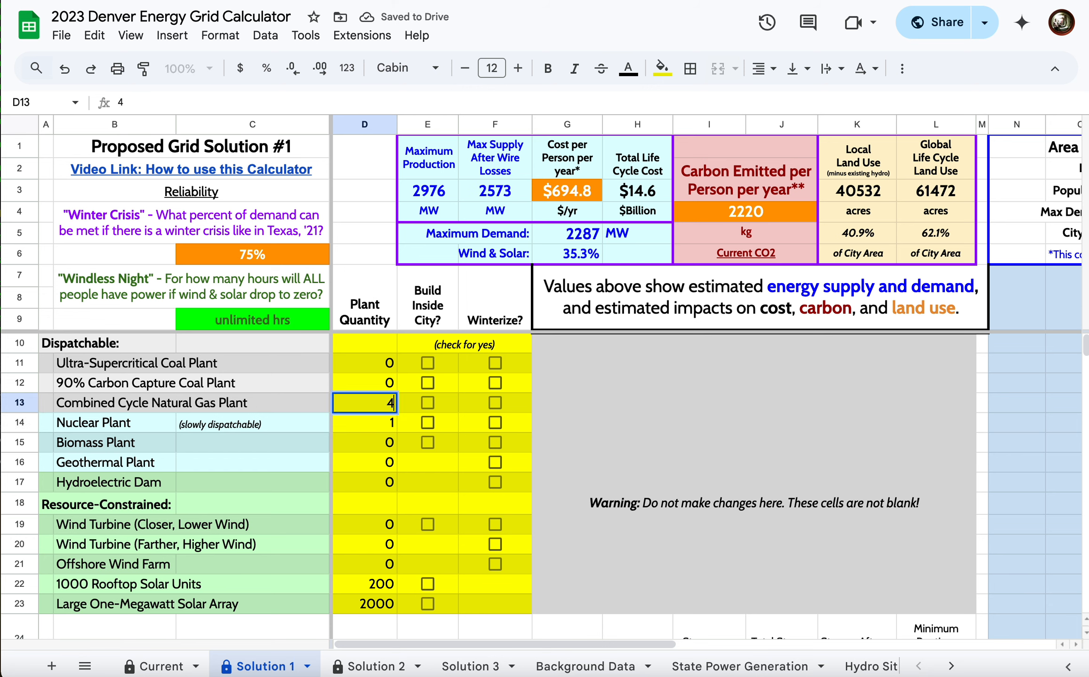
{"action": "key", "text": "Return"}
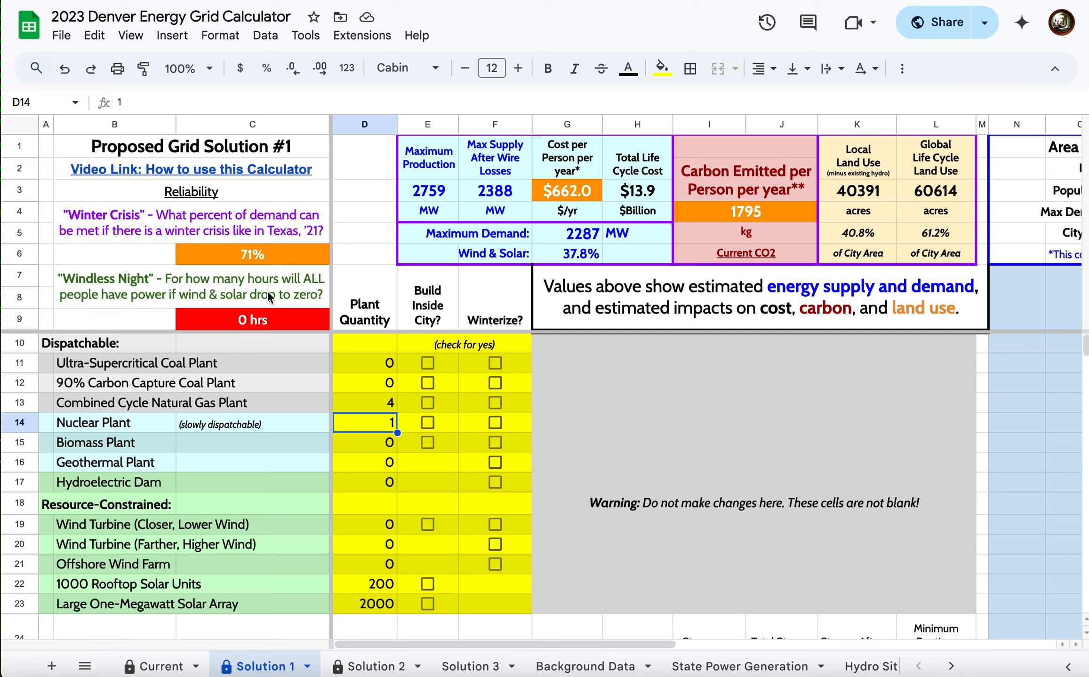
Examine the "Windless Night" and "Winter Crisis" reliability measures of the proposed grid.
{"action": "left_click_drag", "start_coordinate": [111, 289], "coordinate": [291, 323]}
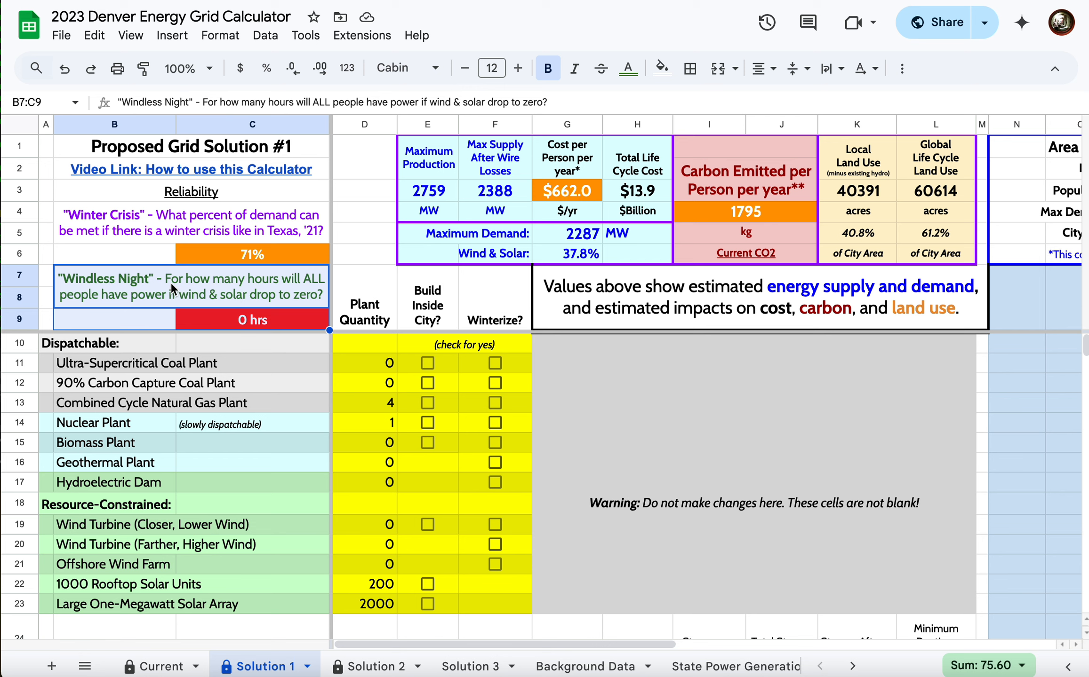
{"action": "left_click", "coordinate": [123, 253]}
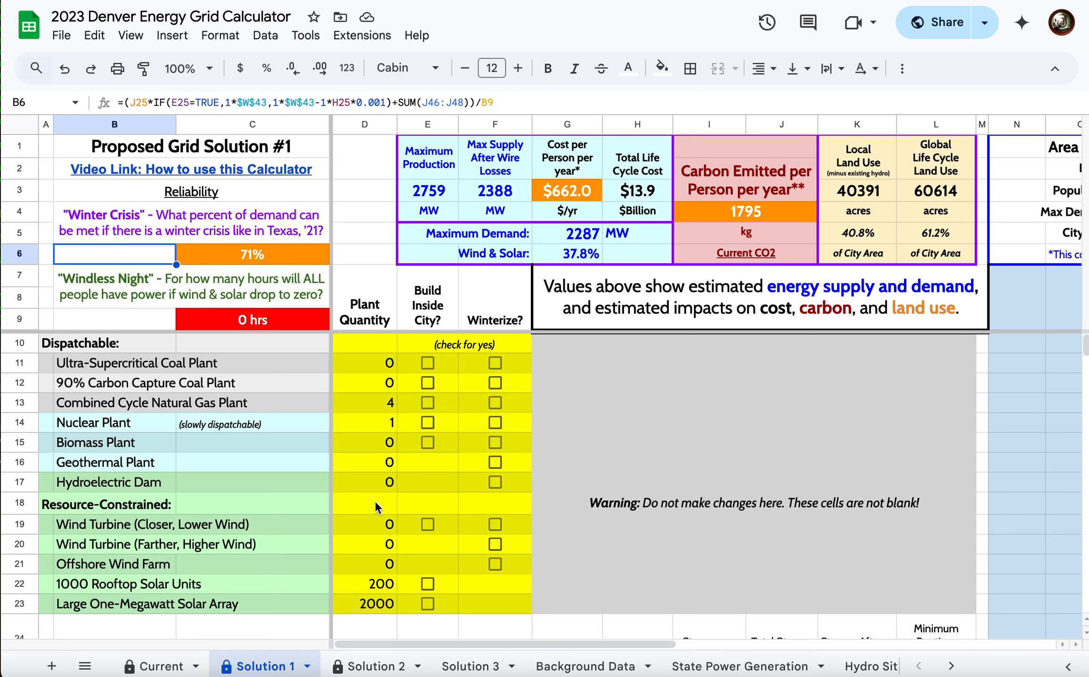
{"action": "scroll", "coordinate": [376, 603], "scroll_direction": "down", "scroll_amount": 1}
{"action": "scroll", "coordinate": [375, 602], "scroll_direction": "up", "scroll_amount": 1}
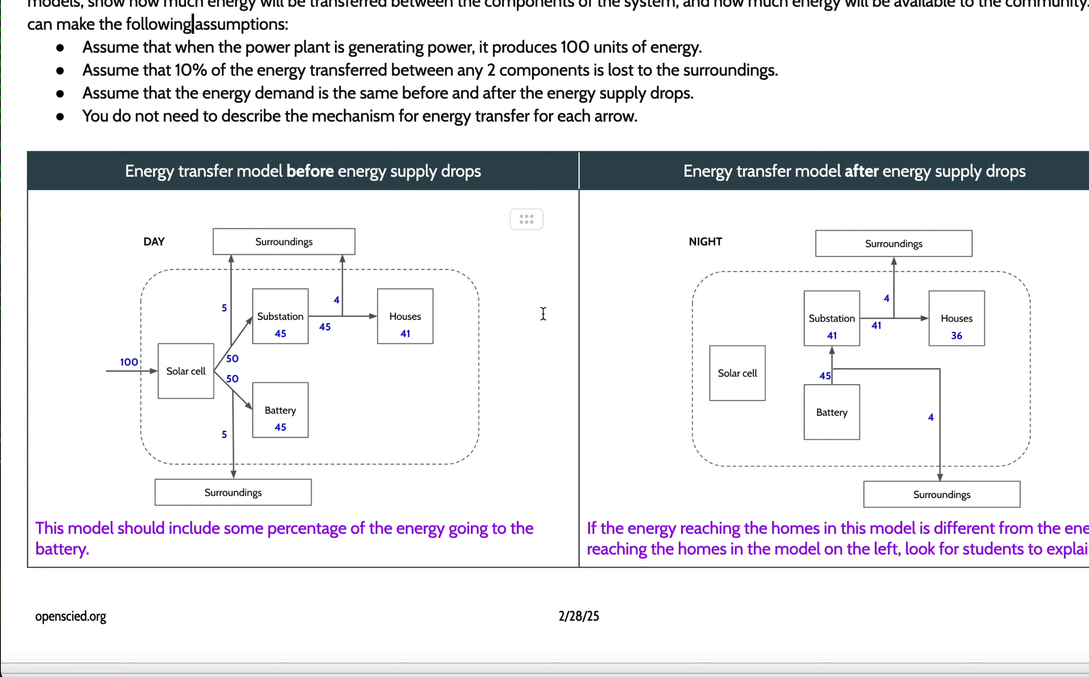
Review the instructions and the before-and-after energy transfer models in the Modeling Reliability Key.
{"action": "scroll", "coordinate": [541, 311], "scroll_direction": "up", "scroll_amount": 5}
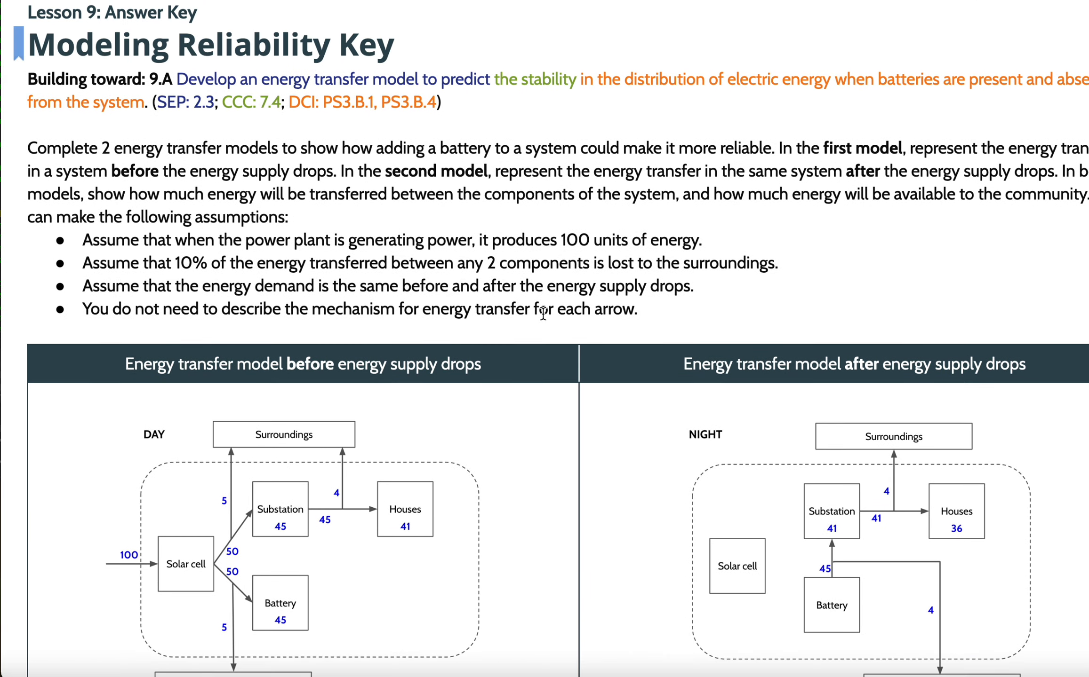
{"action": "scroll", "coordinate": [543, 313], "scroll_direction": "up", "scroll_amount": 2}
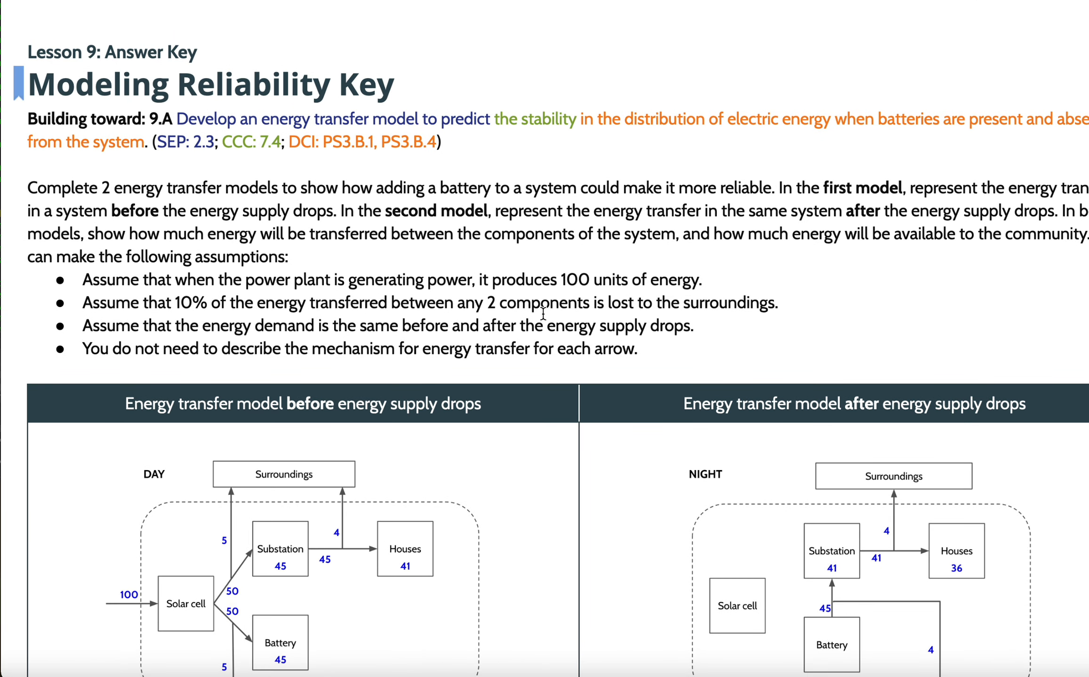
{"action": "scroll", "coordinate": [552, 575], "scroll_direction": "down", "scroll_amount": 8}
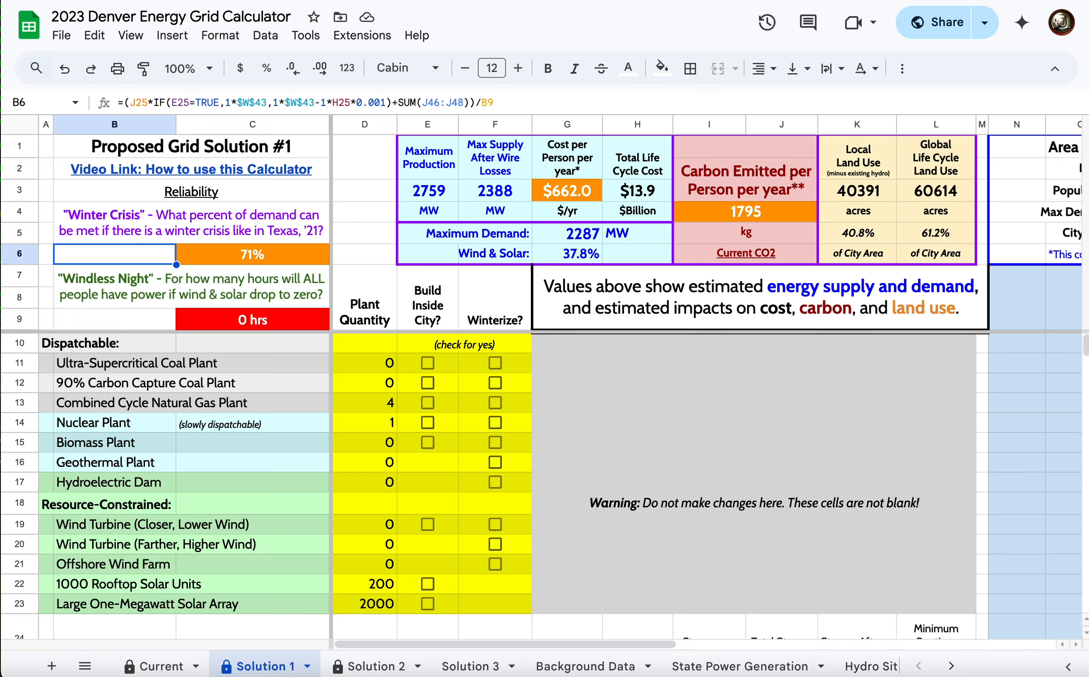
Set the Lithium Ion Battery Storage quantity to 300 in the proposed grid on the Solution 1 sheet.
{"action": "scroll", "coordinate": [404, 473], "scroll_direction": "down", "scroll_amount": 4}
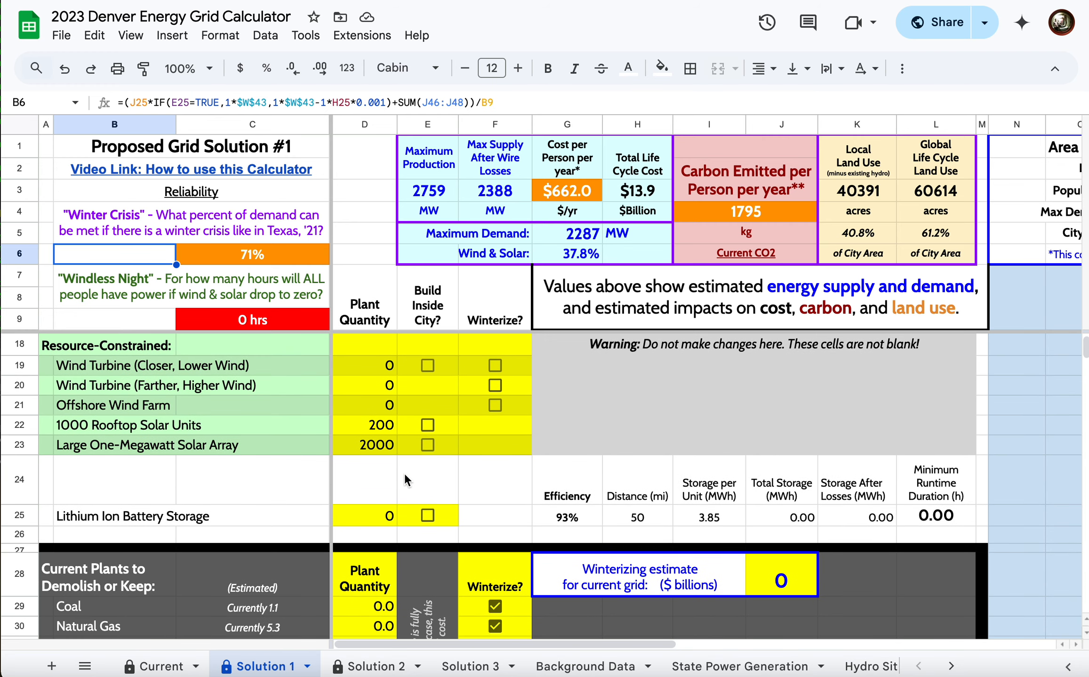
{"action": "left_click", "coordinate": [377, 516]}
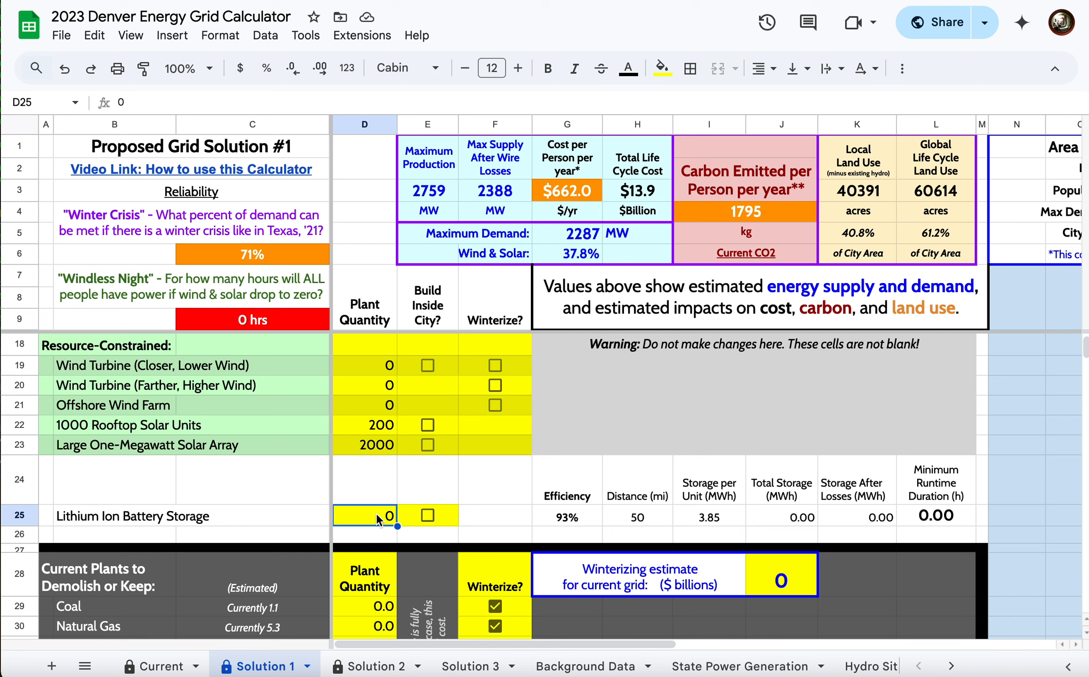
{"action": "type", "text": "300"}
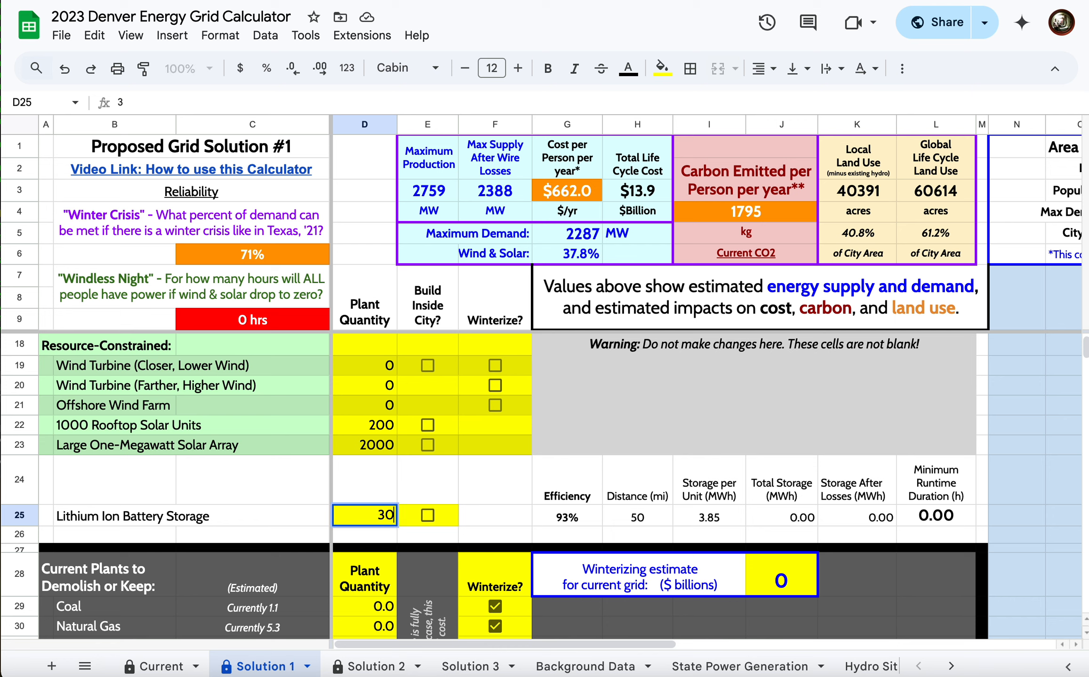
{"action": "key", "text": "Tab"}
{"action": "left_click", "coordinate": [377, 516]}
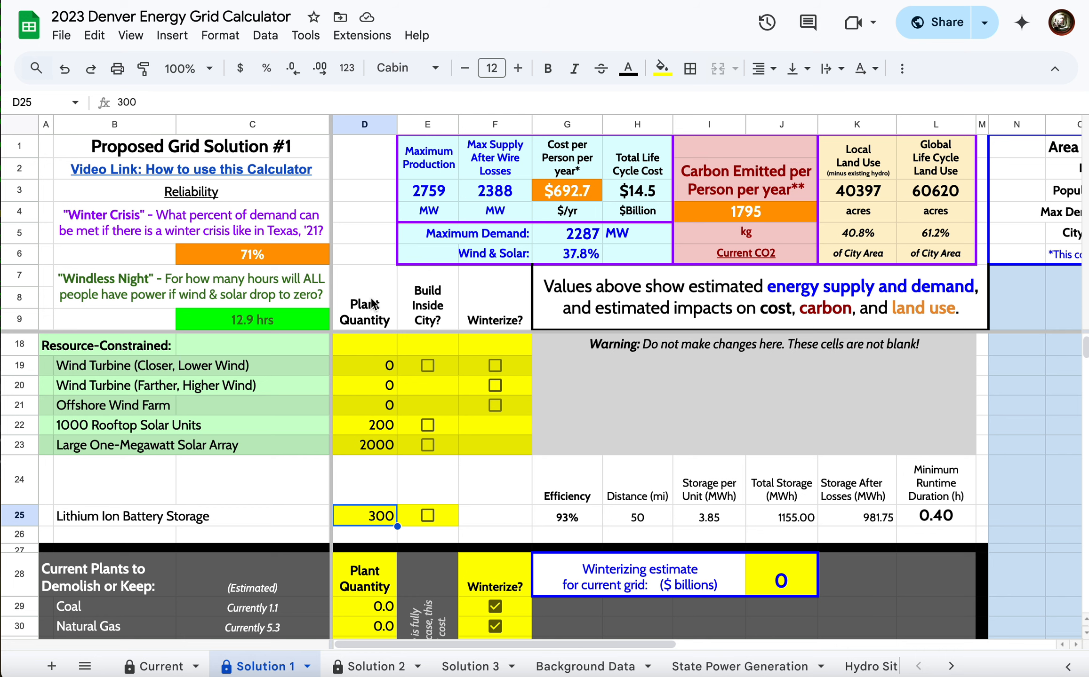
{"action": "scroll", "coordinate": [365, 320], "scroll_direction": "up", "scroll_amount": 4}
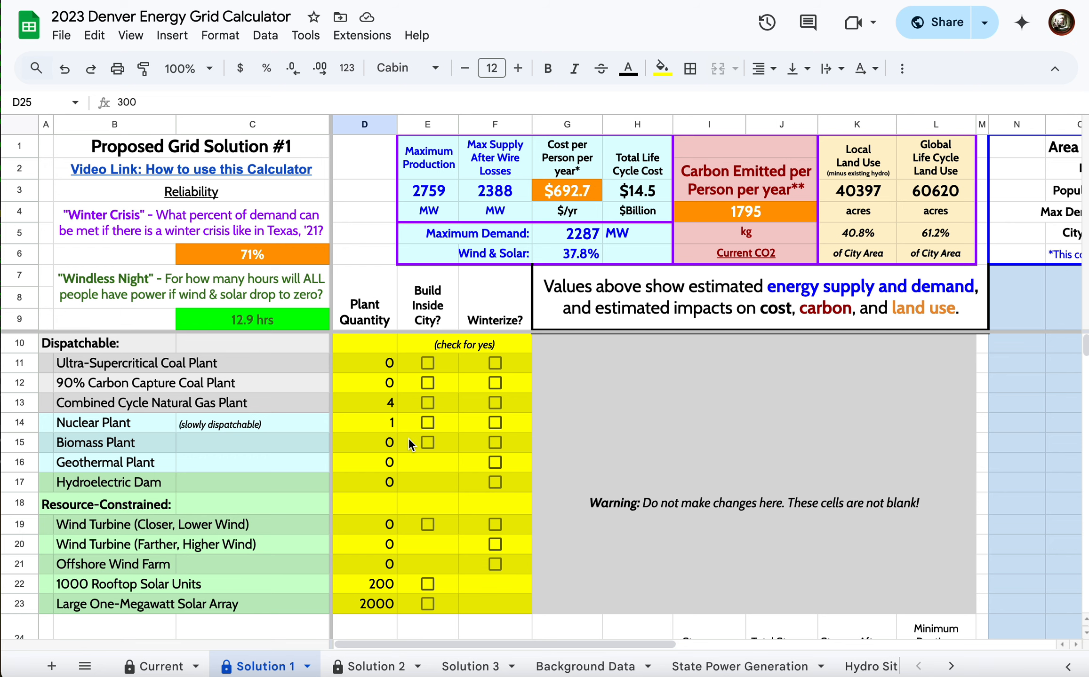
Examine the region and state population entries on the Background Data sheet, and return to the Solution 1 sheet.
{"action": "left_click", "coordinate": [584, 671]}
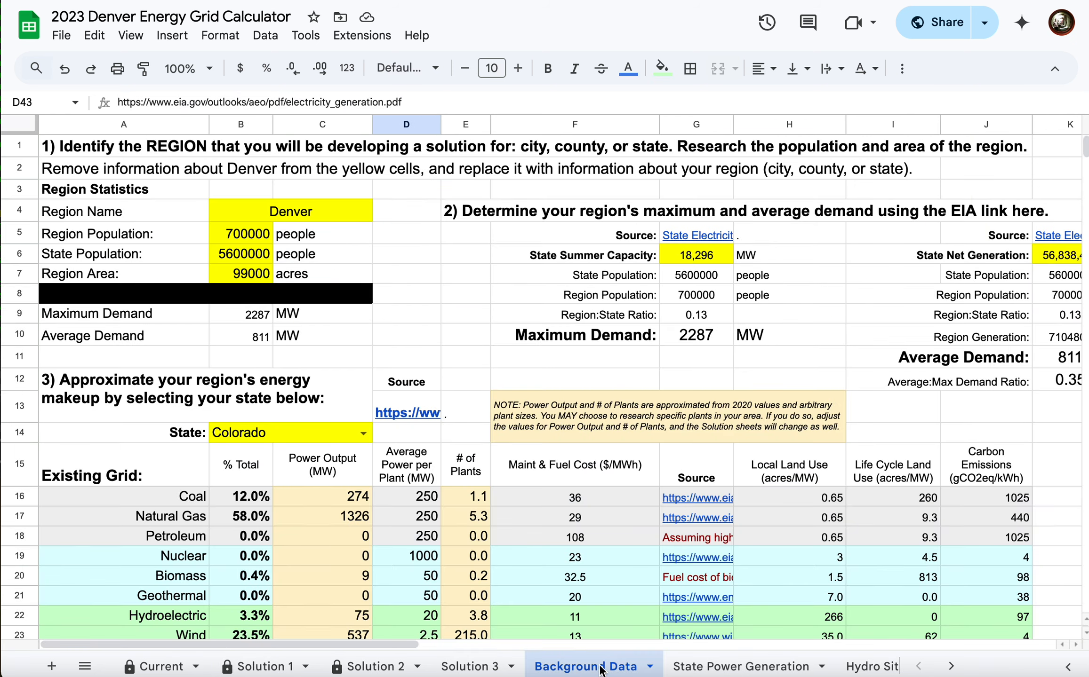
{"action": "mouse_move", "coordinate": [434, 401]}
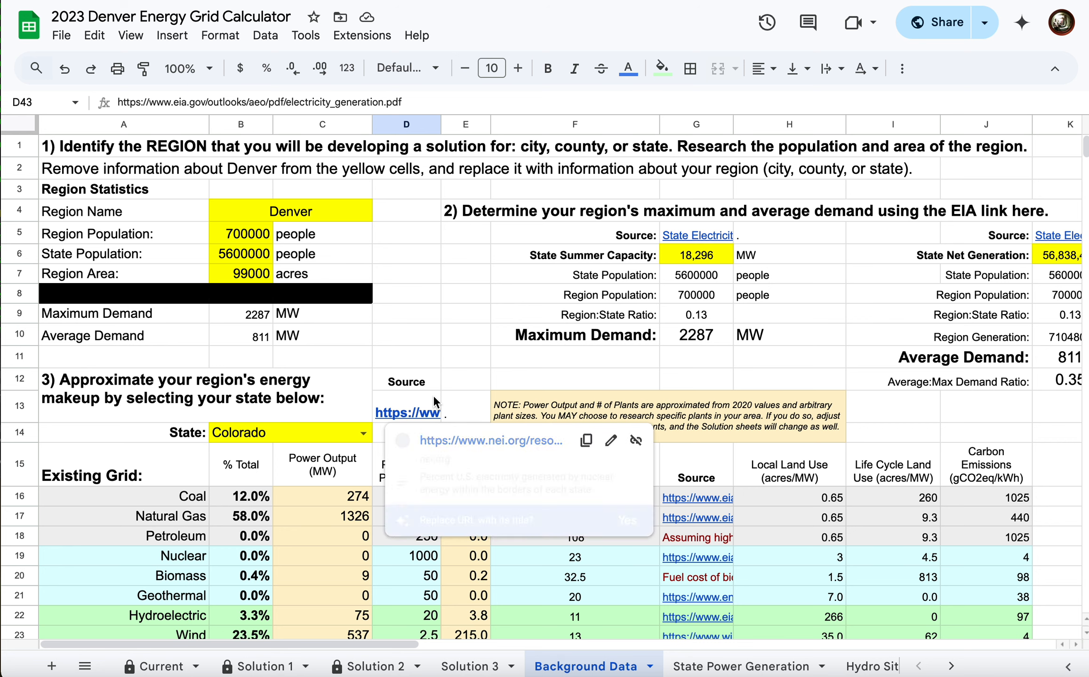
{"action": "left_click", "coordinate": [457, 301]}
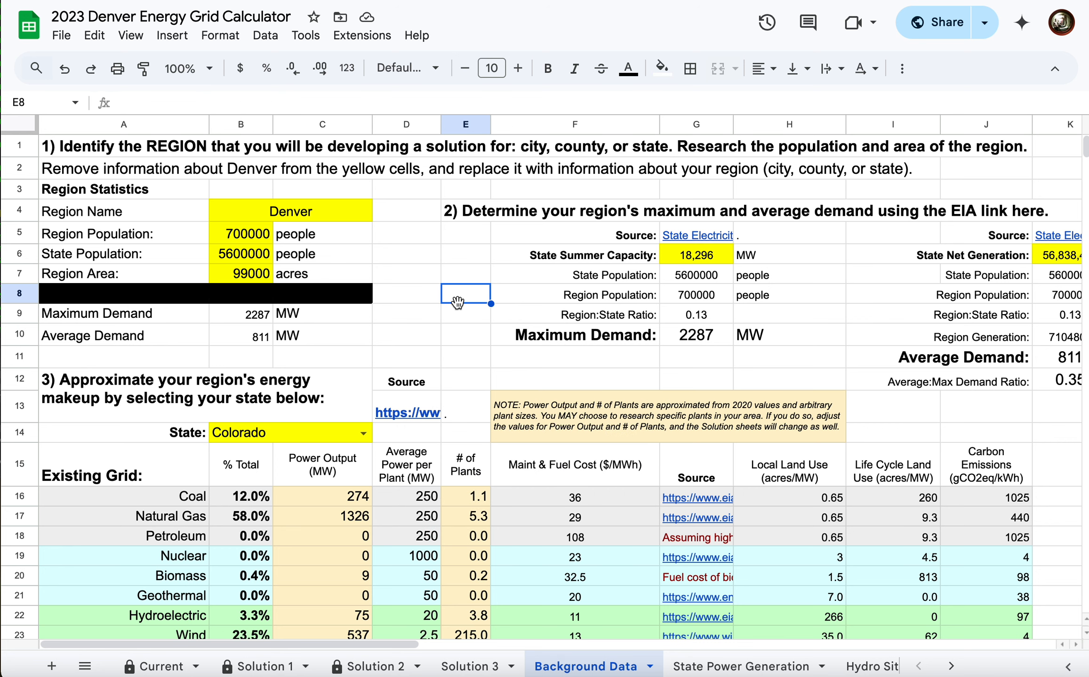
{"action": "left_click", "coordinate": [268, 235]}
{"action": "left_click", "coordinate": [263, 263]}
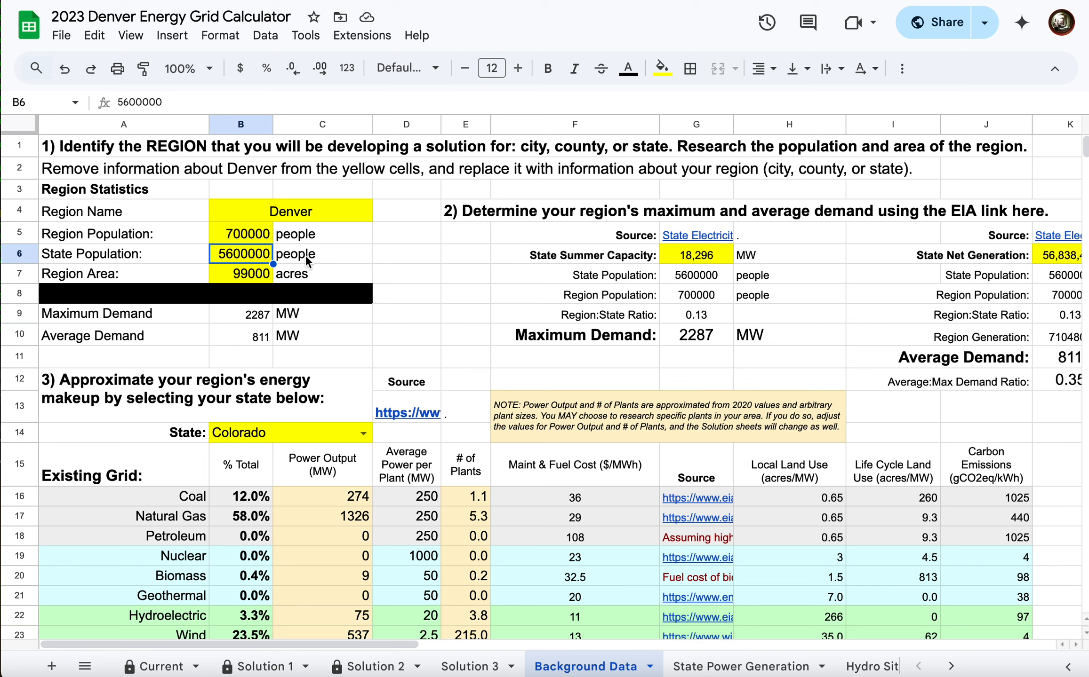
{"action": "left_click", "coordinate": [263, 669]}
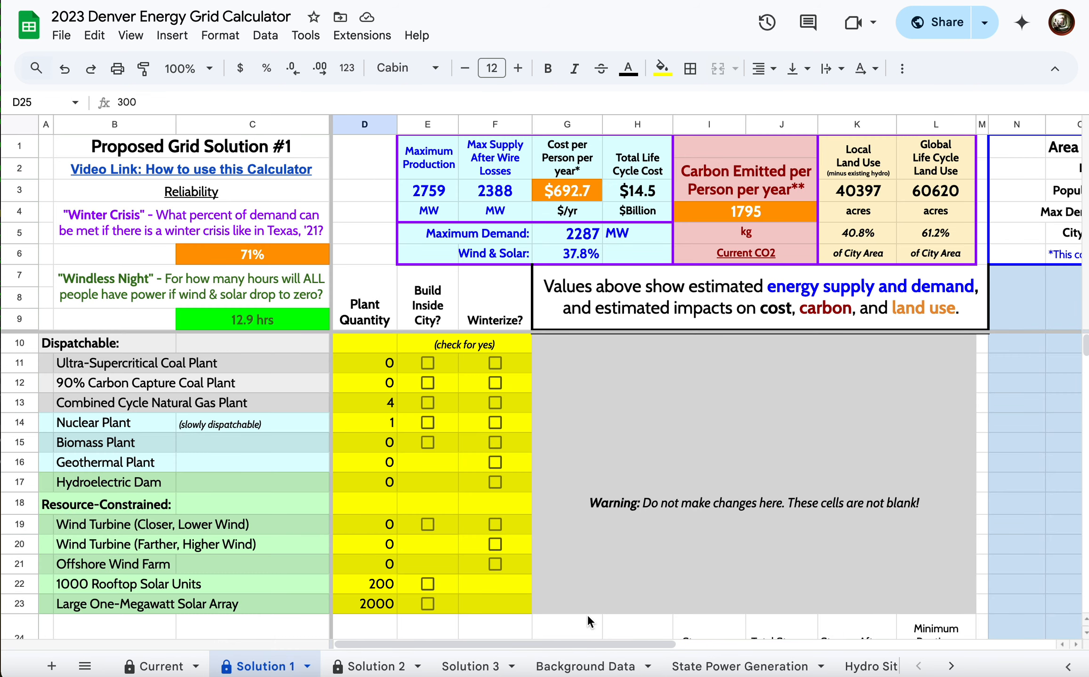
Find the Solar Irradiance entry among the regional default values on the Background Data sheet.
{"action": "left_click", "coordinate": [598, 664]}
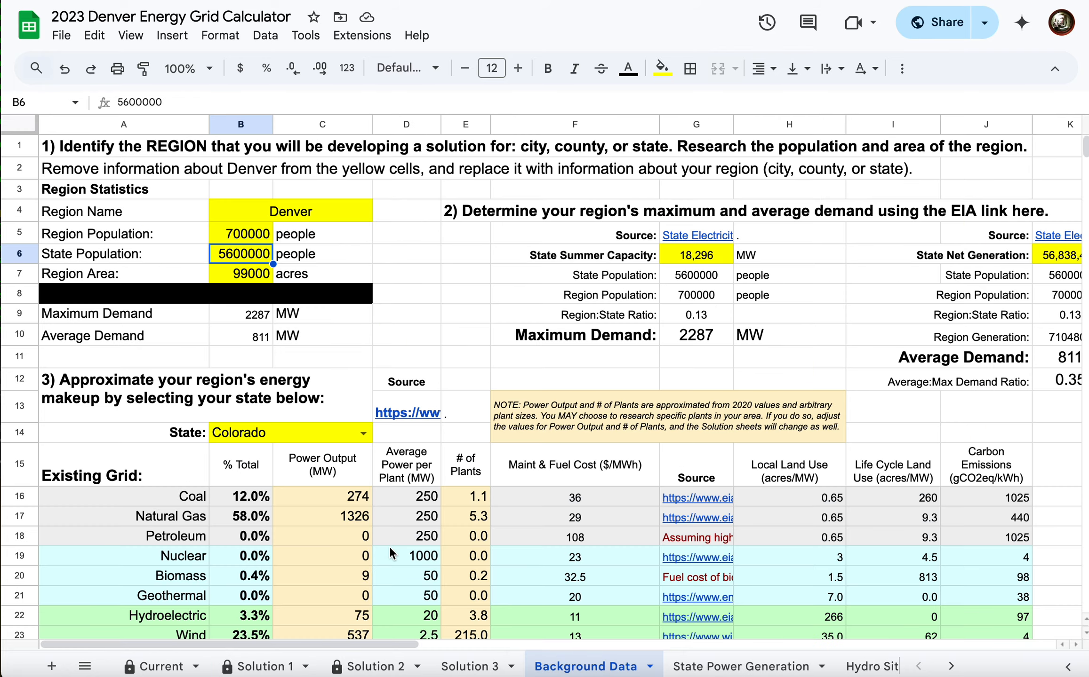
{"action": "scroll", "coordinate": [388, 547], "scroll_direction": "down", "scroll_amount": 10}
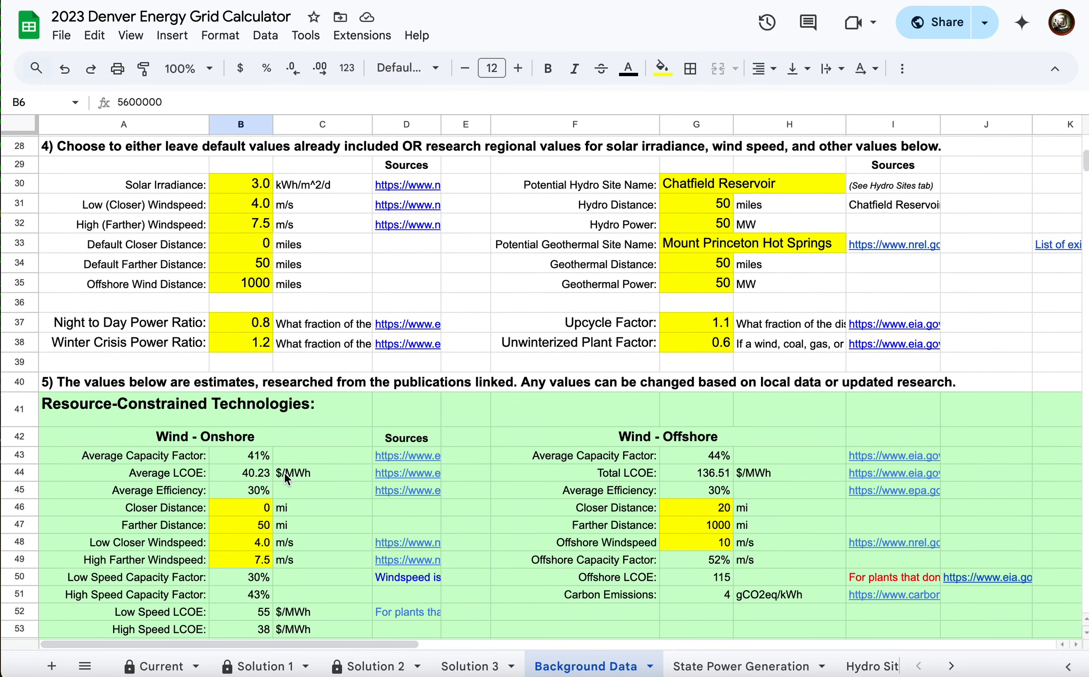
{"action": "left_click", "coordinate": [239, 190]}
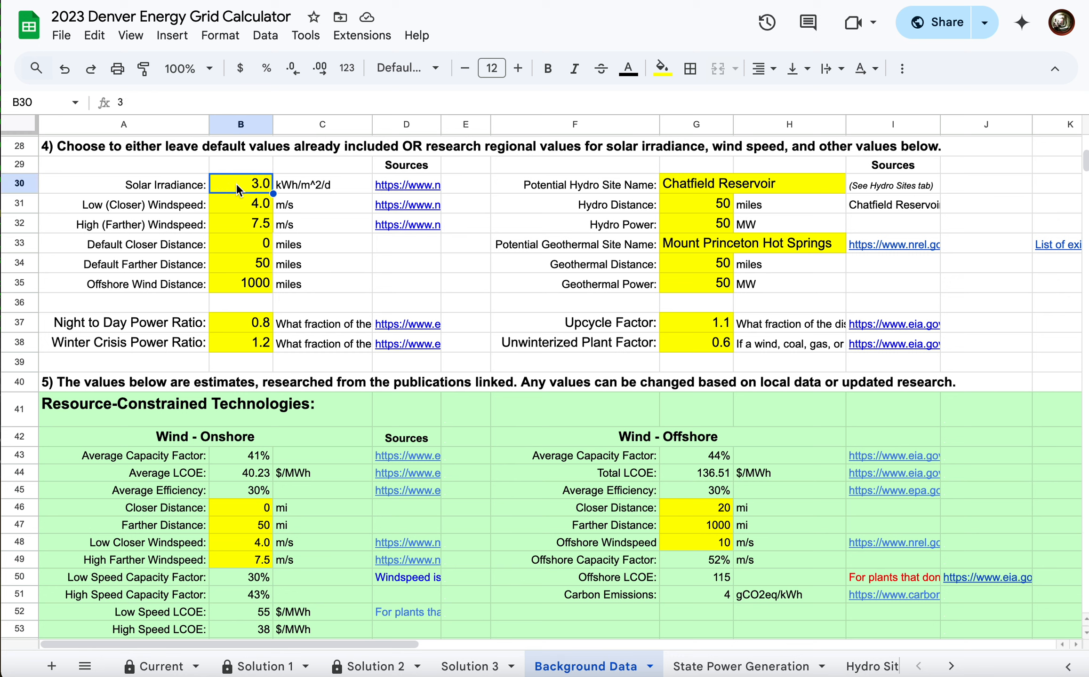
{"action": "key", "text": "Right"}
{"action": "key", "text": "Right"}
{"action": "key", "text": "Right"}
{"action": "key", "text": "Left"}
{"action": "key", "text": "Left"}
{"action": "key", "text": "Left"}
Open the source link for Solar Irradiance, examine the irradiance map and its scale, and return to the spreadsheet.
{"action": "left_click", "coordinate": [406, 184]}
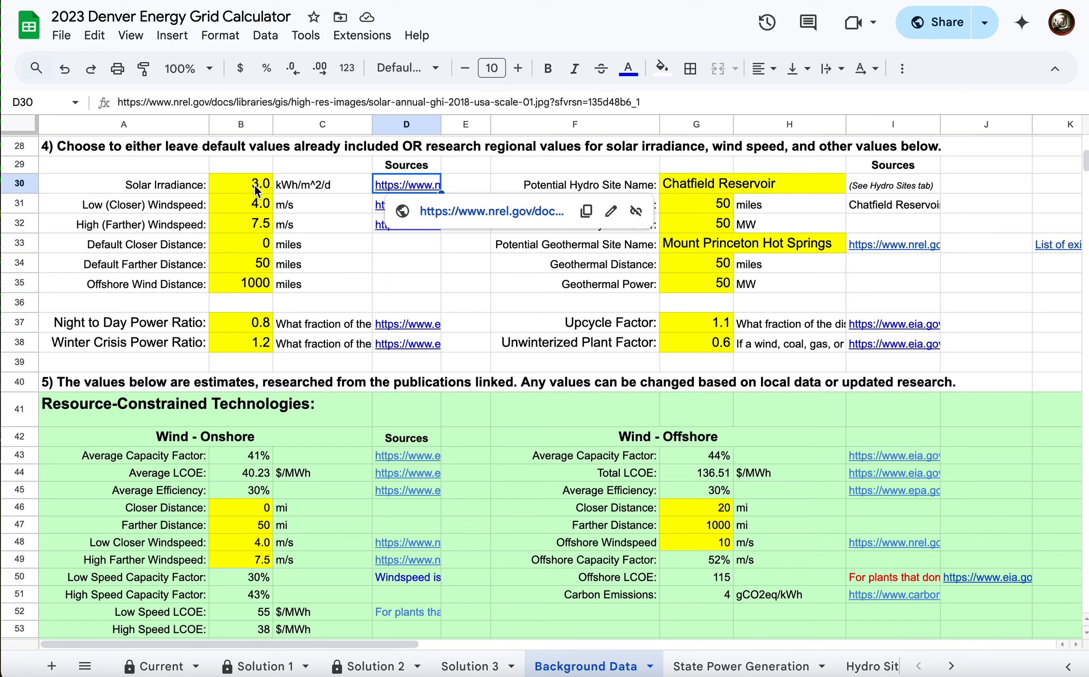
{"action": "left_click", "coordinate": [255, 185]}
{"action": "left_click", "coordinate": [403, 185]}
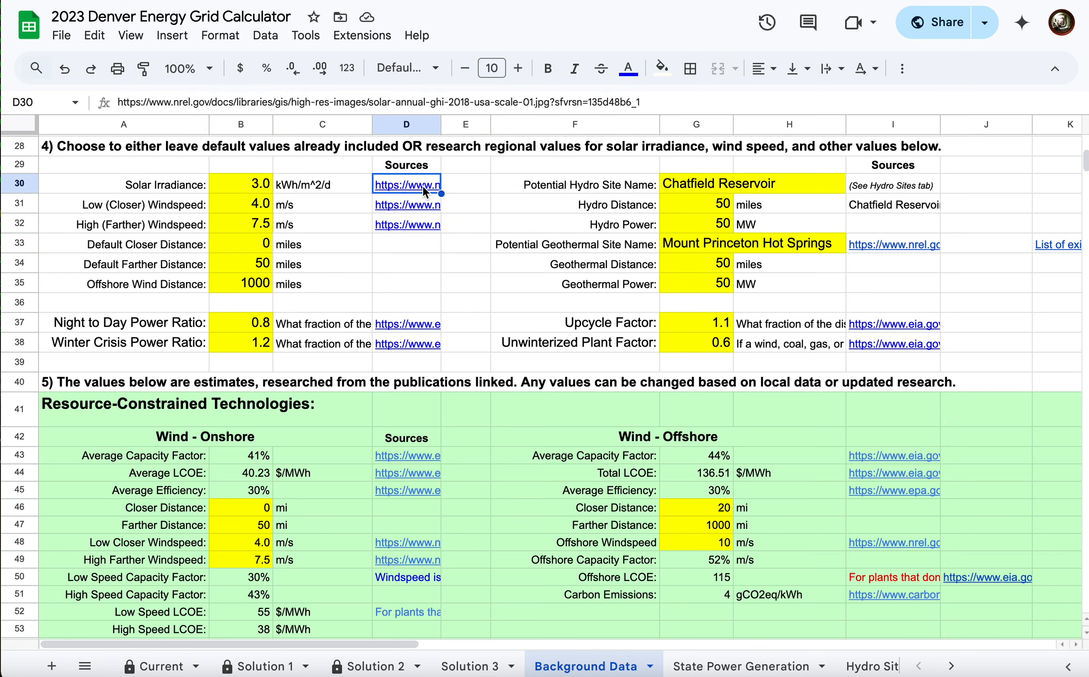
{"action": "left_click", "coordinate": [460, 211]}
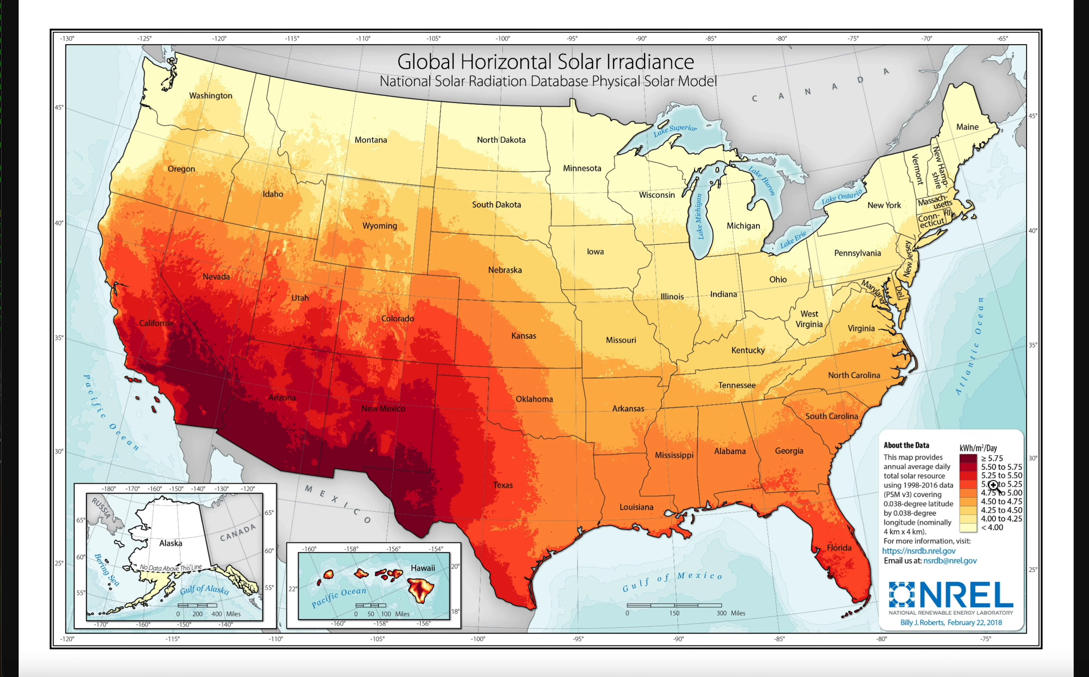
{"action": "left_click", "coordinate": [409, 1]}
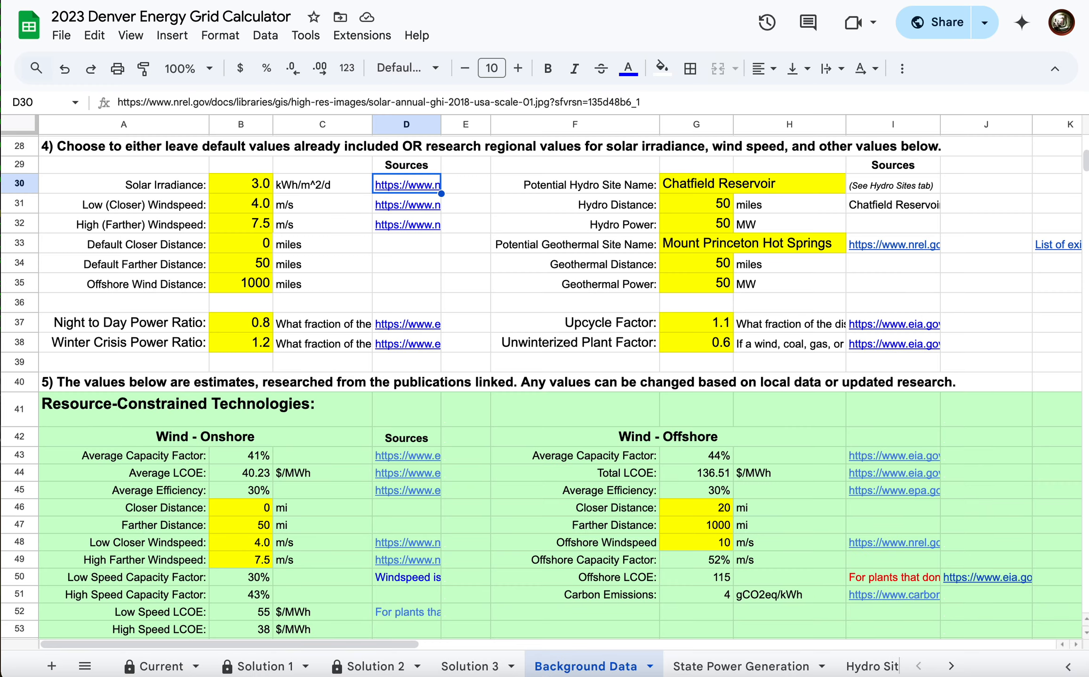
Set the Solar Irradiance to 5 kWh/m^2/d in the background data, and return to the Solution 1 sheet.
{"action": "left_click", "coordinate": [243, 184]}
{"action": "type", "text": "5"}
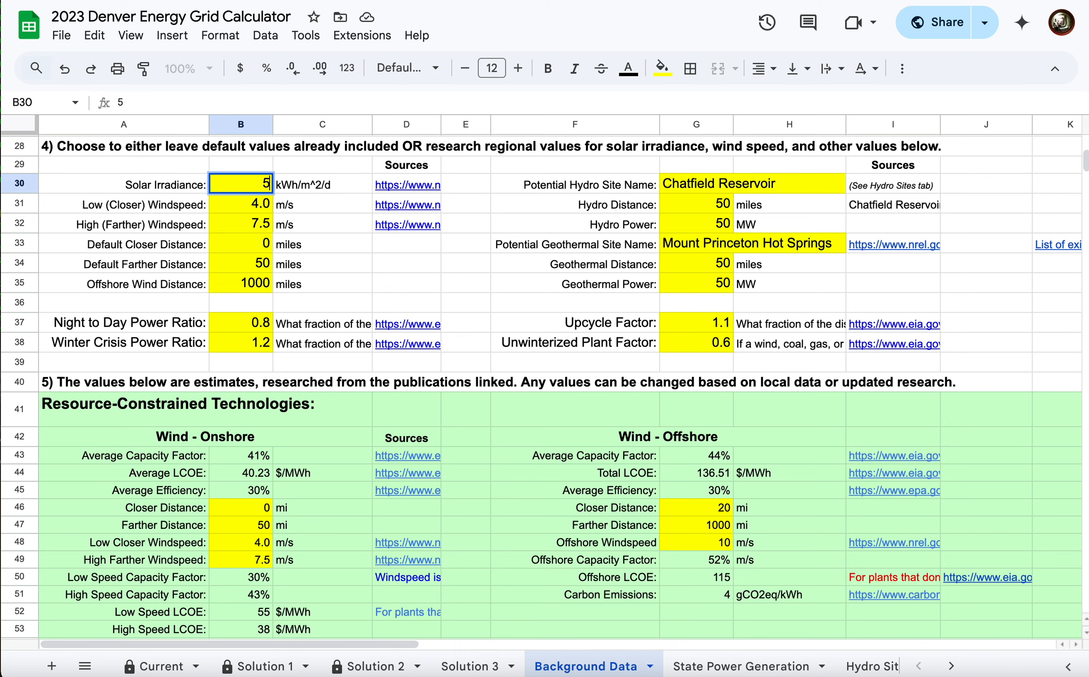
{"action": "key", "text": "Tab"}
{"action": "left_click", "coordinate": [270, 667]}
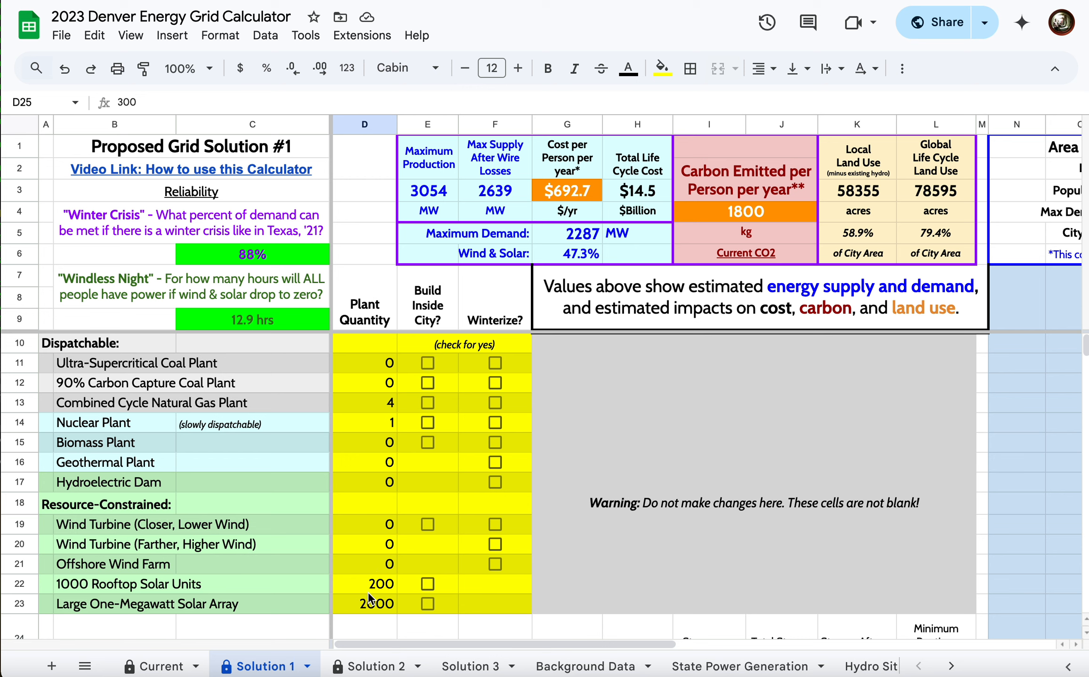
Try a Large One-Megawatt Solar Array quantity of 1500 in the proposed grid.
{"action": "left_click", "coordinate": [366, 606]}
{"action": "type", "text": "1500"}
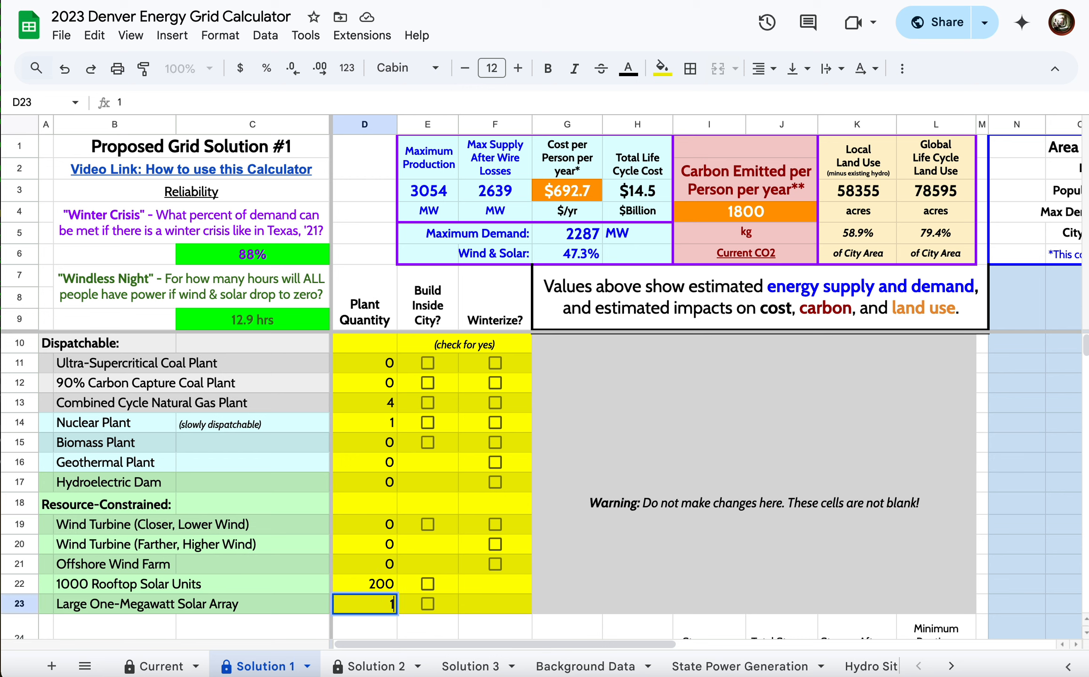
{"action": "key", "text": "Tab"}
{"action": "key", "text": "Left"}
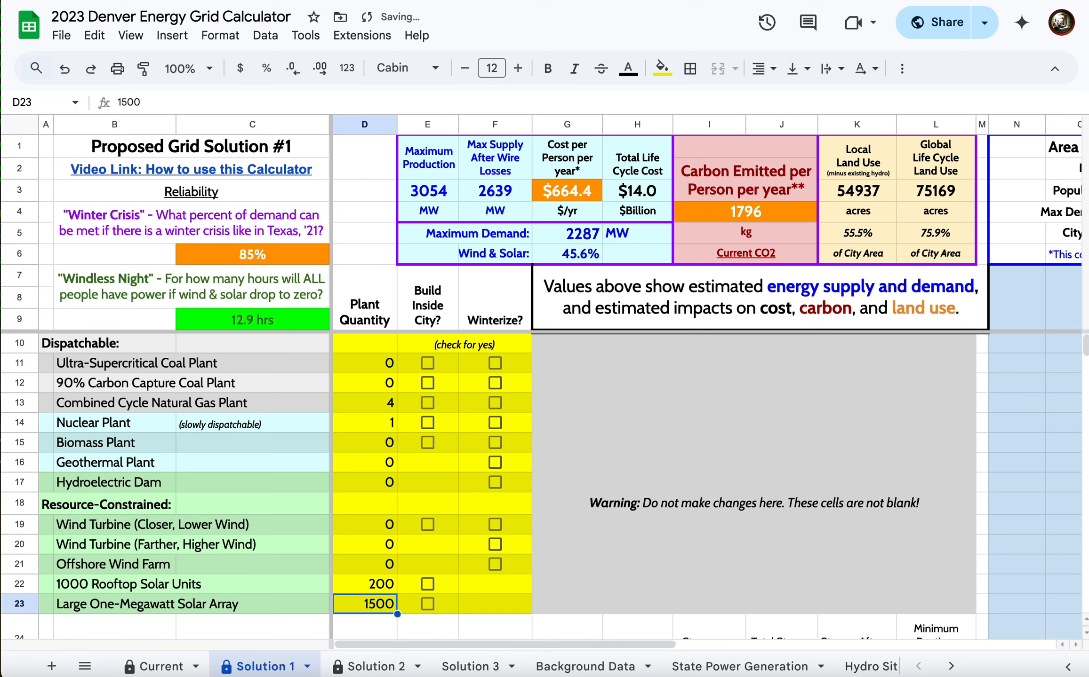
Set the Large One-Megawatt Solar Array quantity to 1700.
{"action": "type", "text": "1700"}
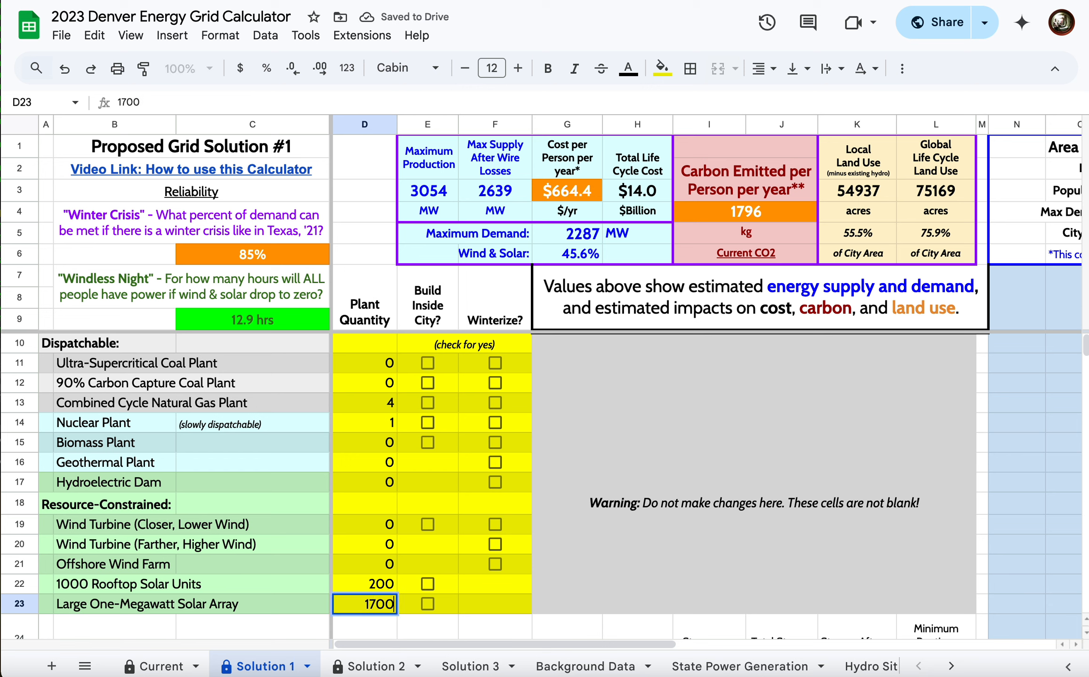
{"action": "key", "text": "Tab"}
{"action": "key", "text": "Left"}
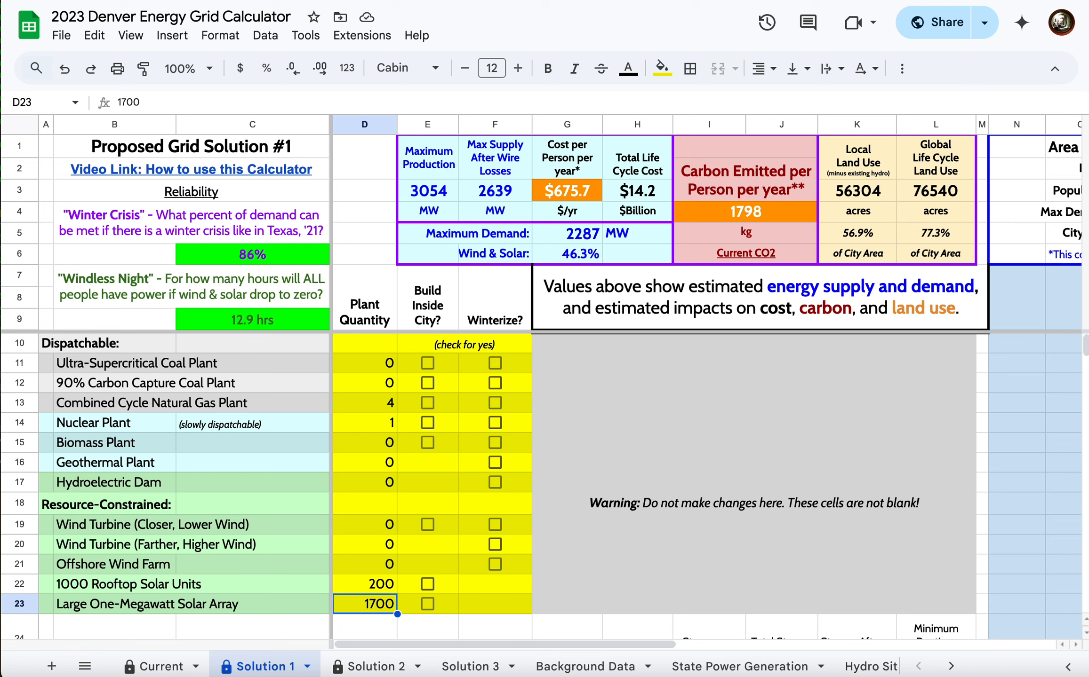
{"action": "mouse_move", "coordinate": [155, 169]}
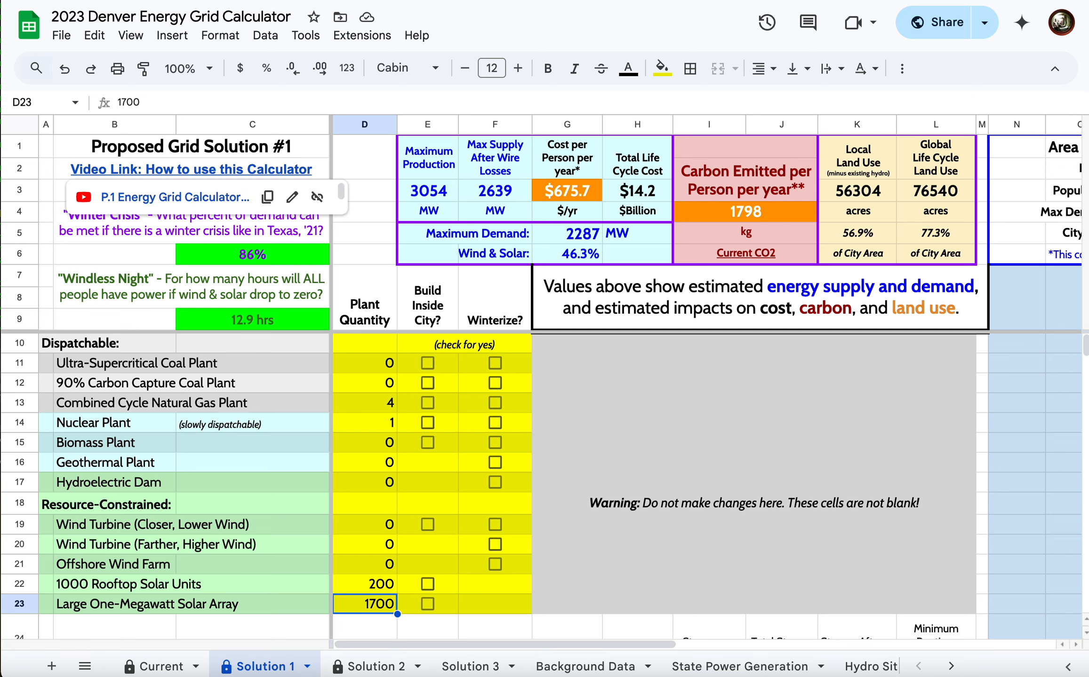